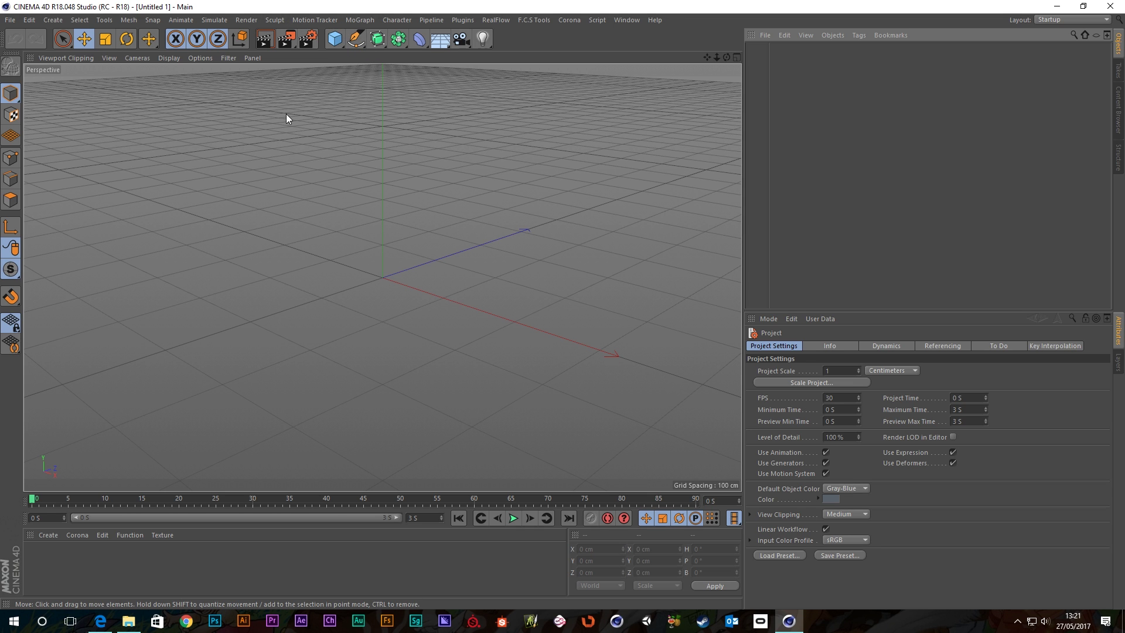
- Add a default cube at the world origin and delete it
click(334, 39)
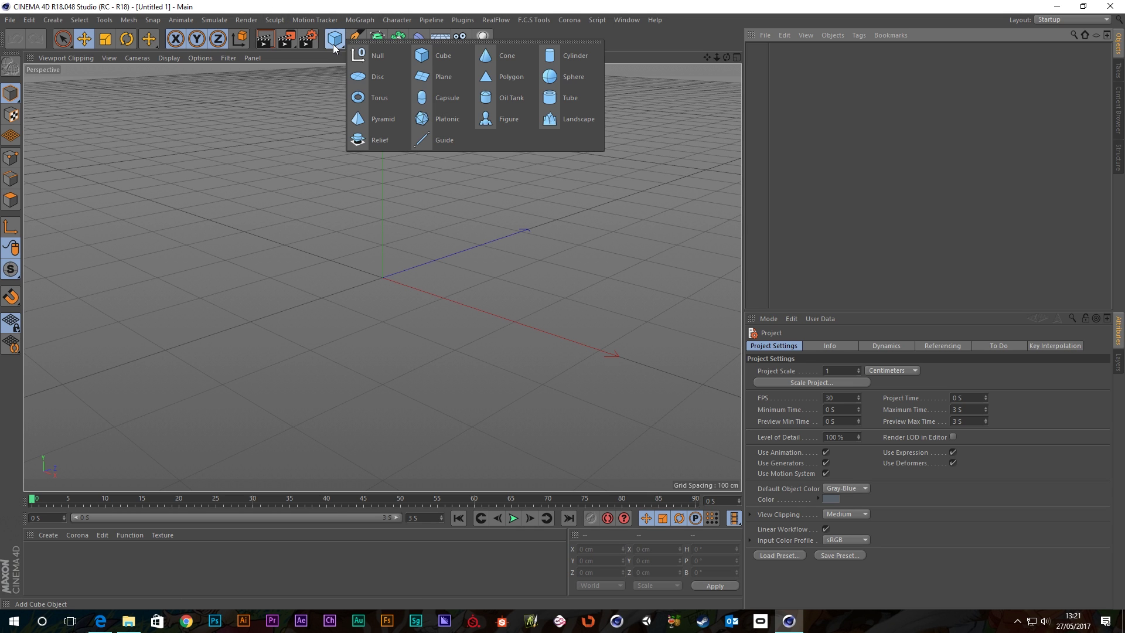
click(441, 55)
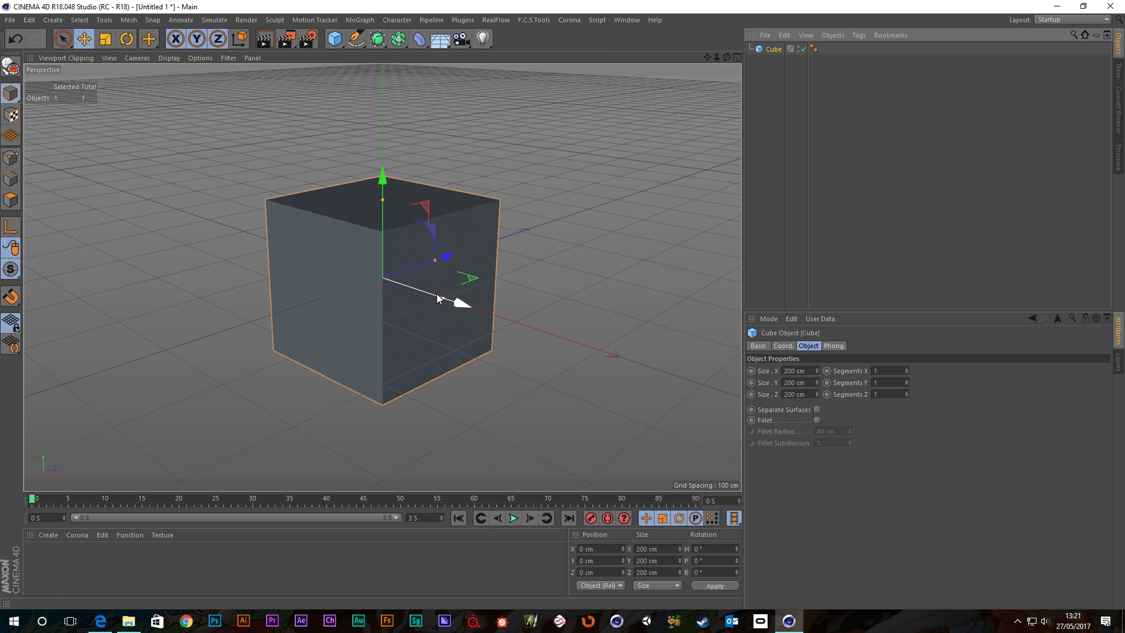
scroll(435, 297, down, 5)
alt+middle_drag(572, 299, 480, 270)
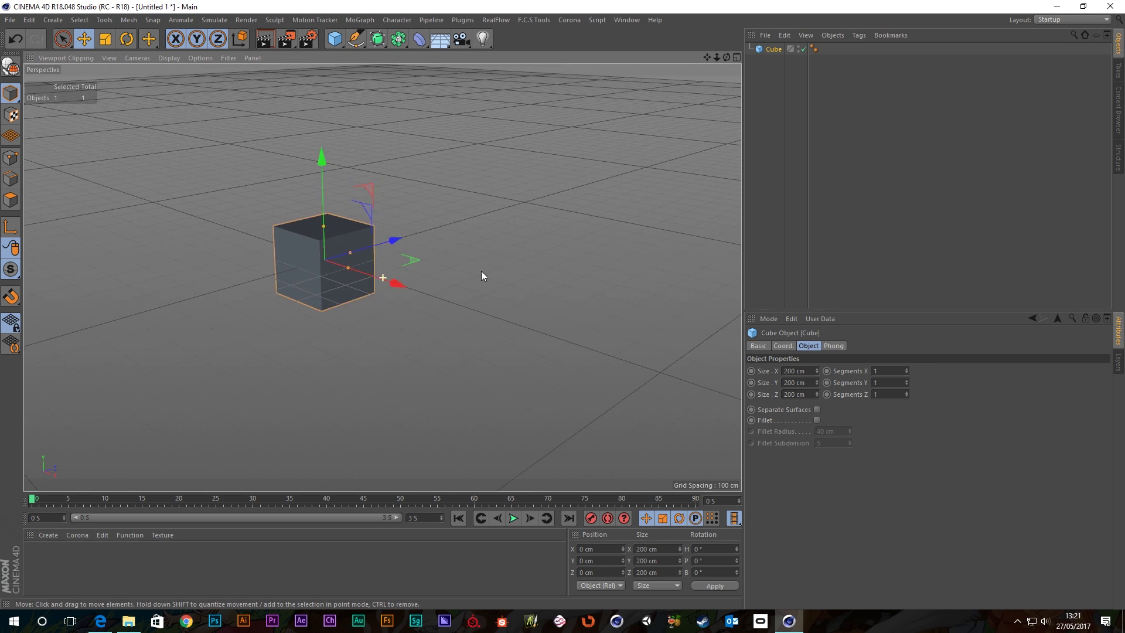
scroll(501, 277, down, 1)
key(Delete)
- Add a new cube while viewing away from the origin, and move it to the middle of the view with View Center
scroll(500, 276, down, 5)
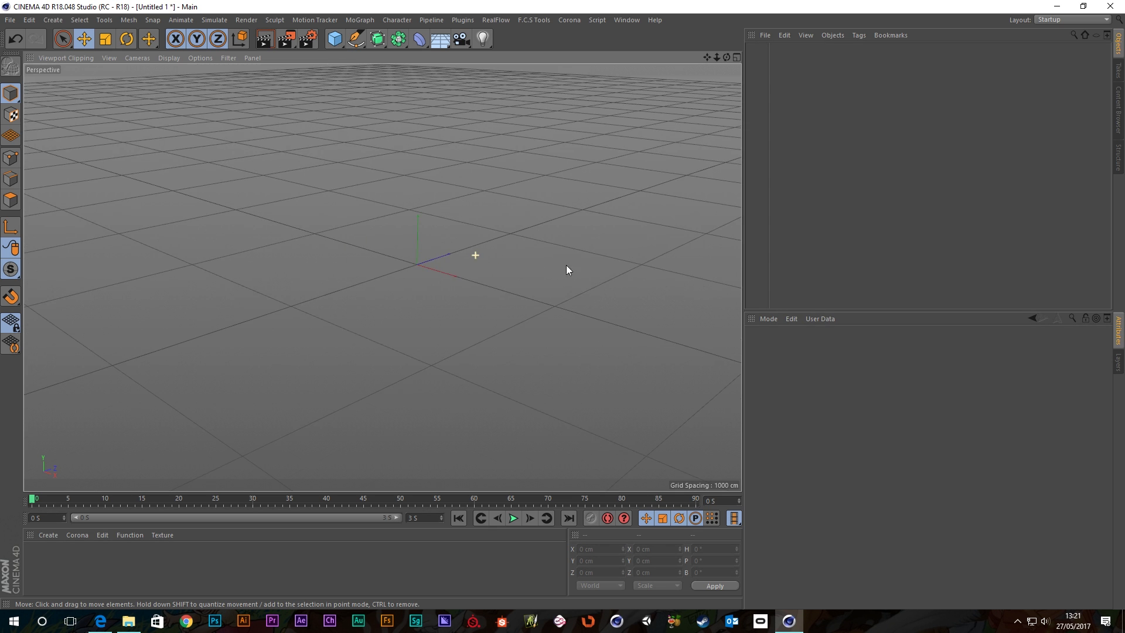
alt+middle_drag(565, 270, 323, 88)
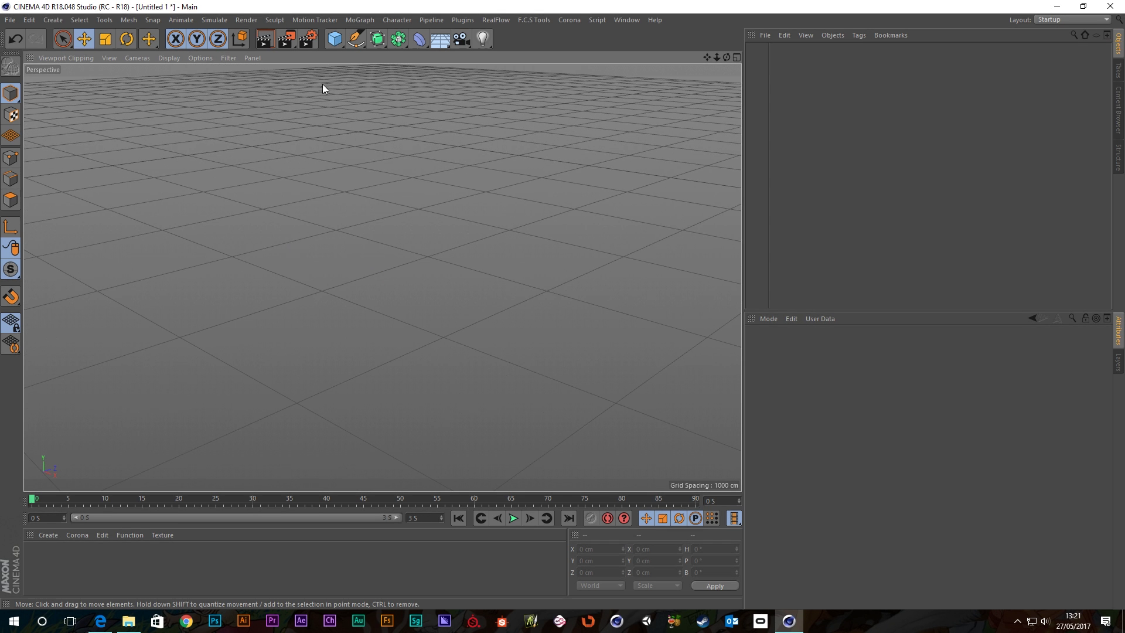
click(336, 42)
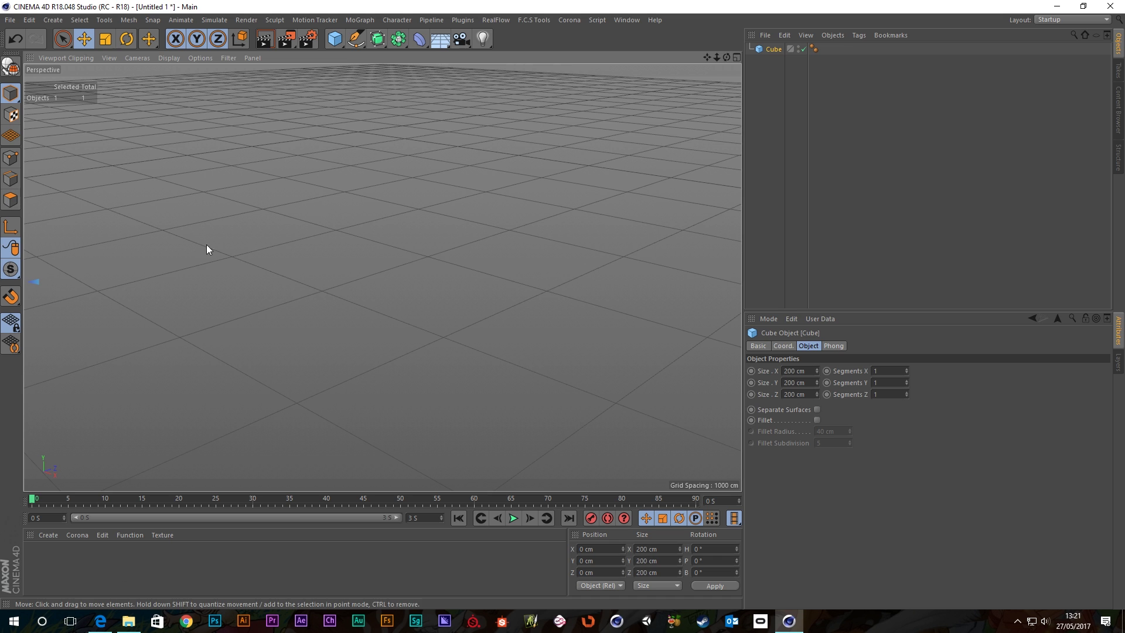
alt+middle_drag(208, 249, 382, 277)
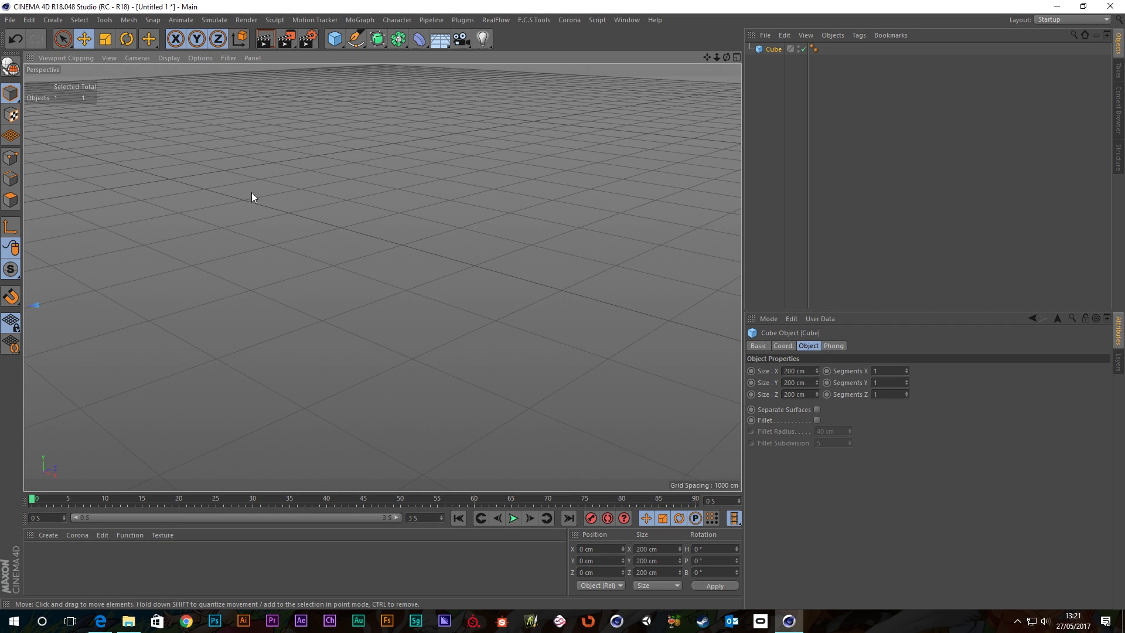
click(128, 19)
mouse_move(142, 130)
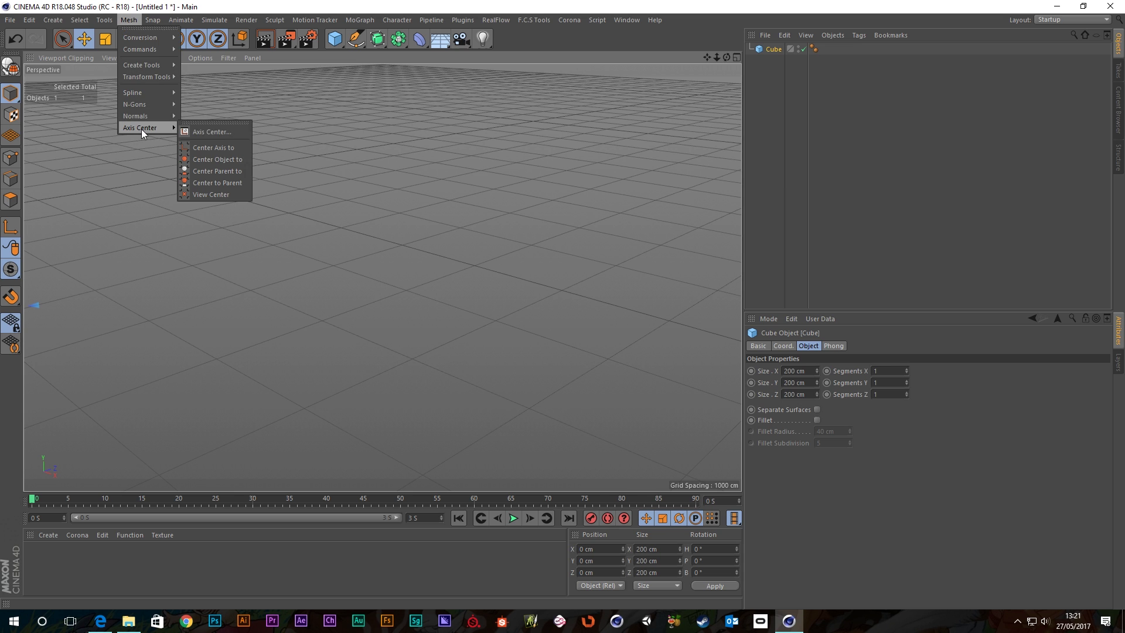
click(205, 194)
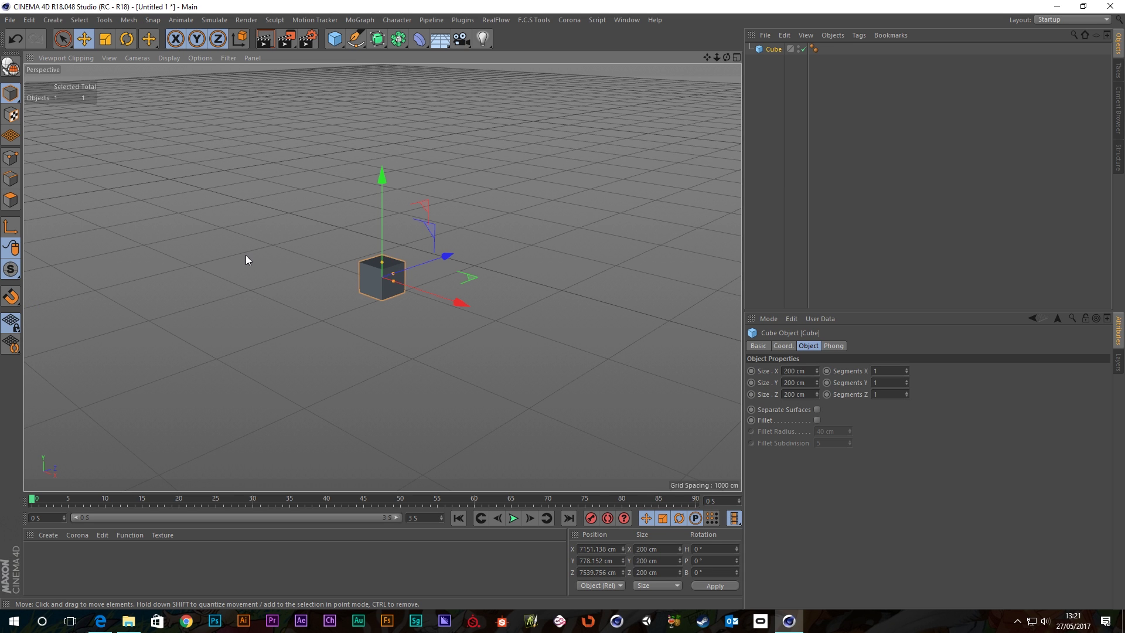
- Examine the cube's placement in the view from different distances and angles
scroll(367, 304, up, 5)
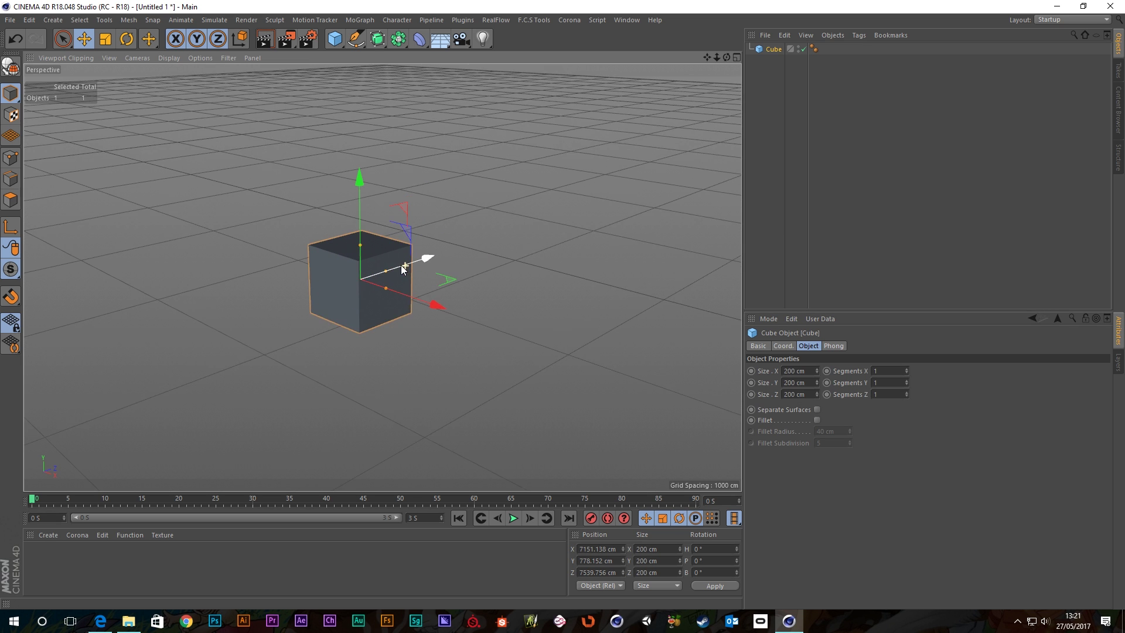
scroll(401, 264, up, 2)
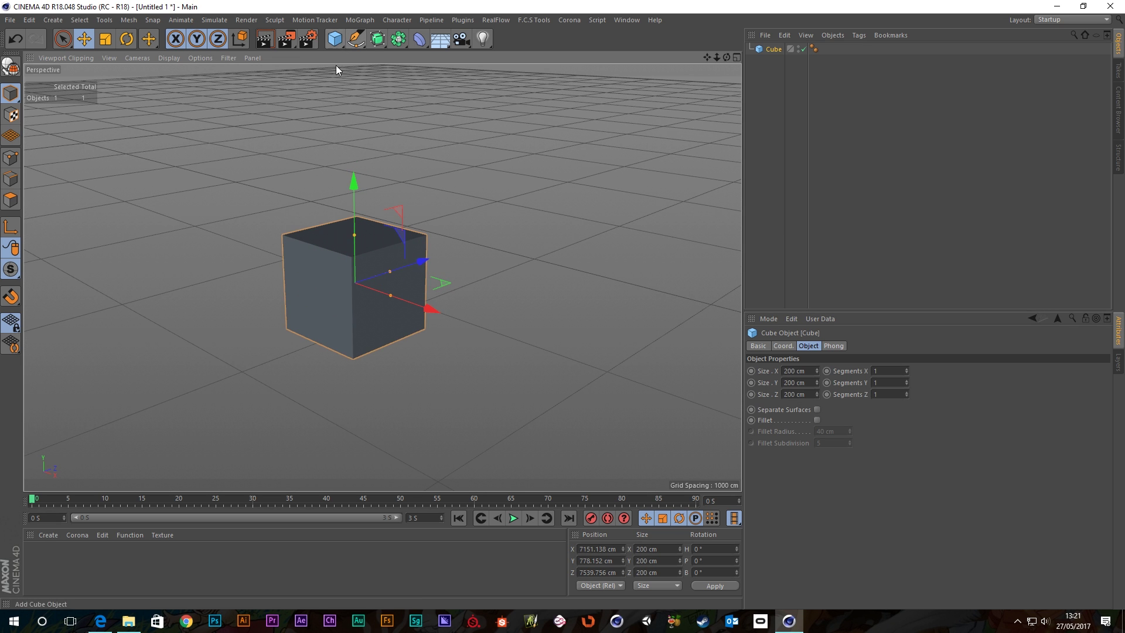
scroll(322, 97, down, 3)
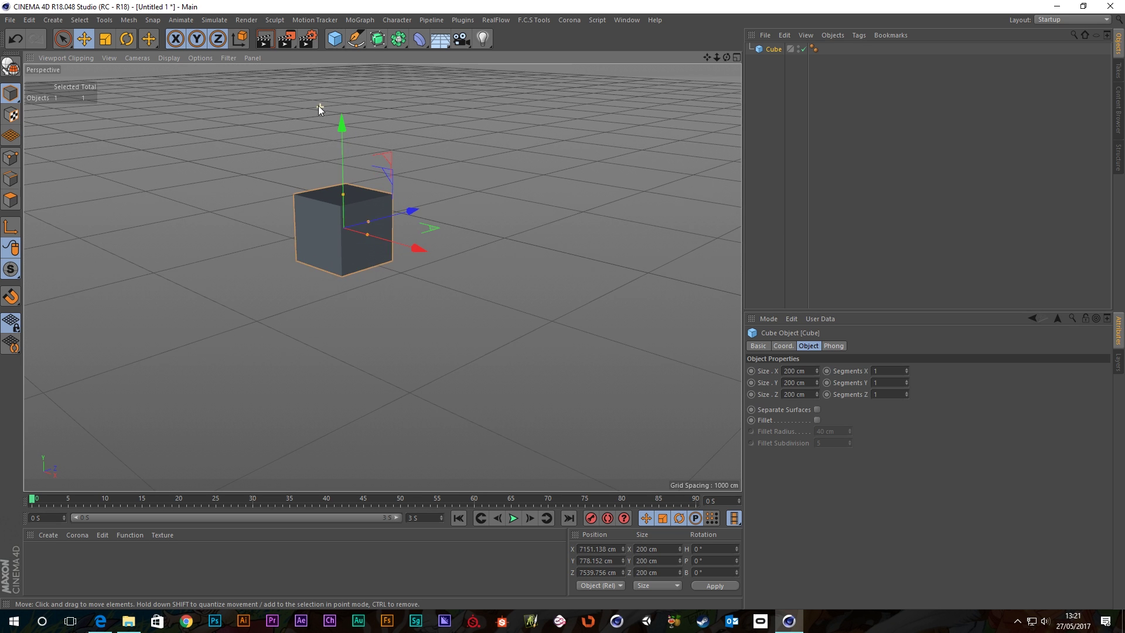
scroll(305, 182, up, 3)
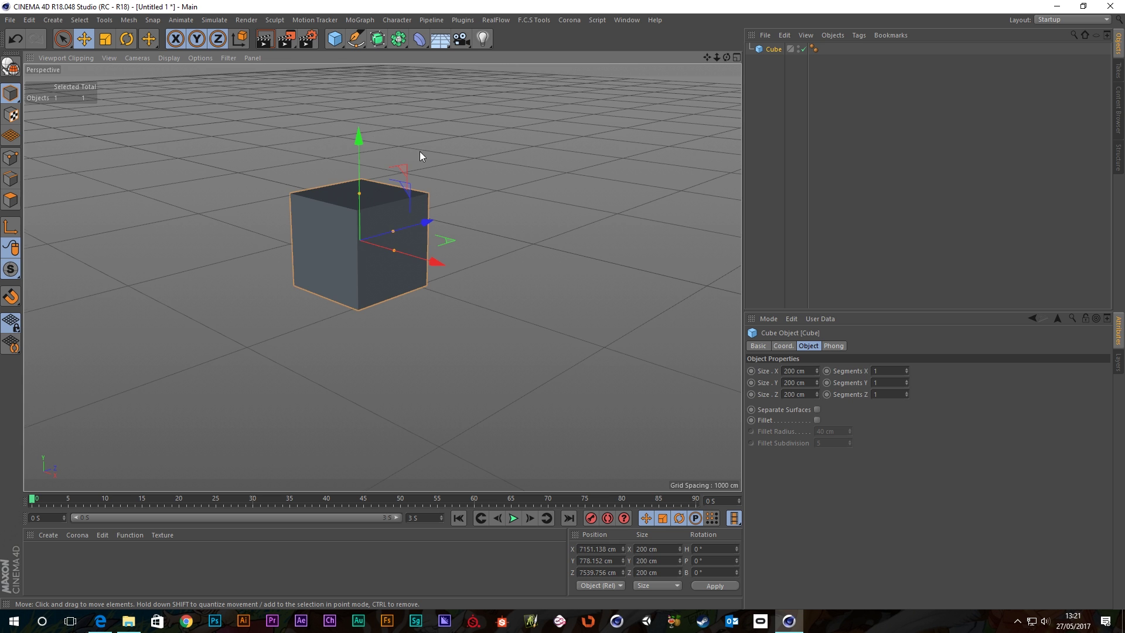
scroll(419, 155, down, 2)
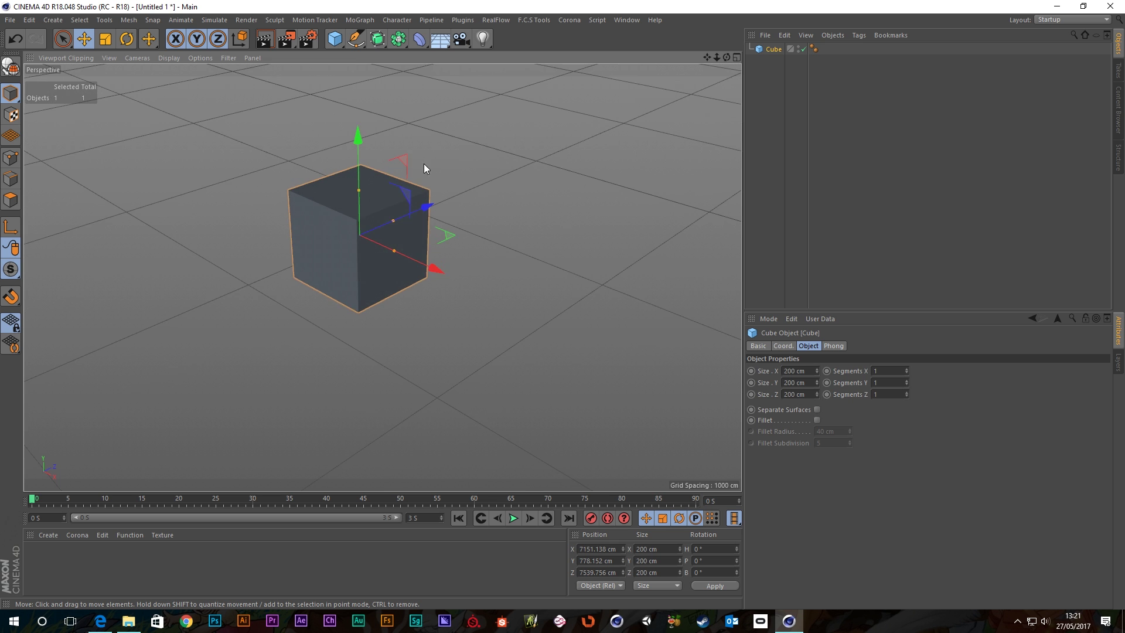
scroll(511, 173, up, 2)
scroll(498, 184, down, 3)
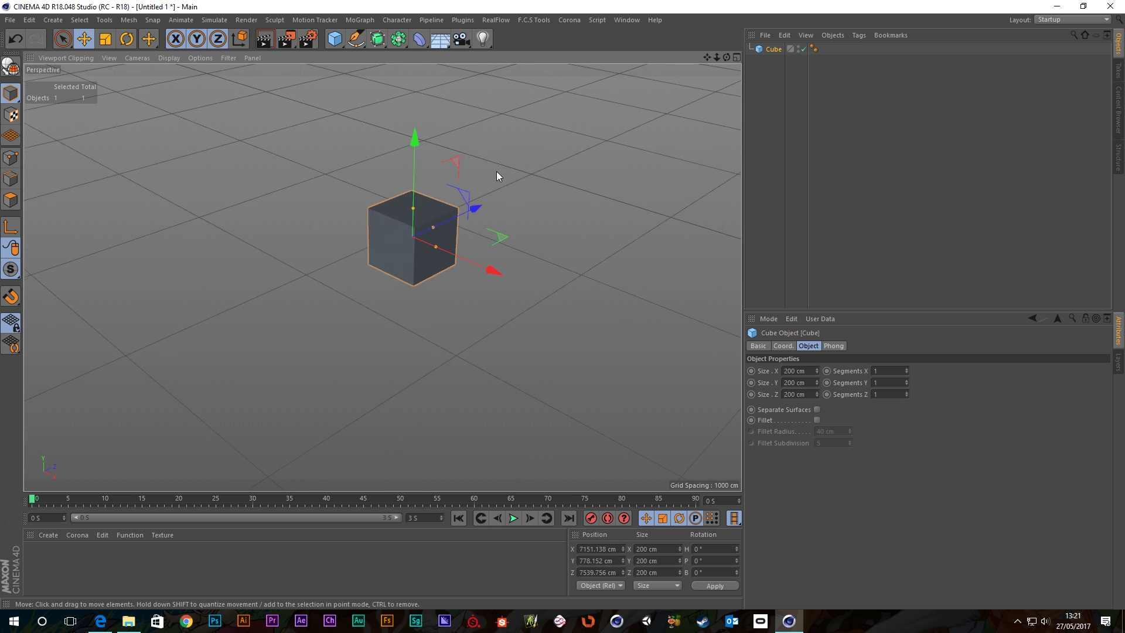
scroll(497, 175, down, 3)
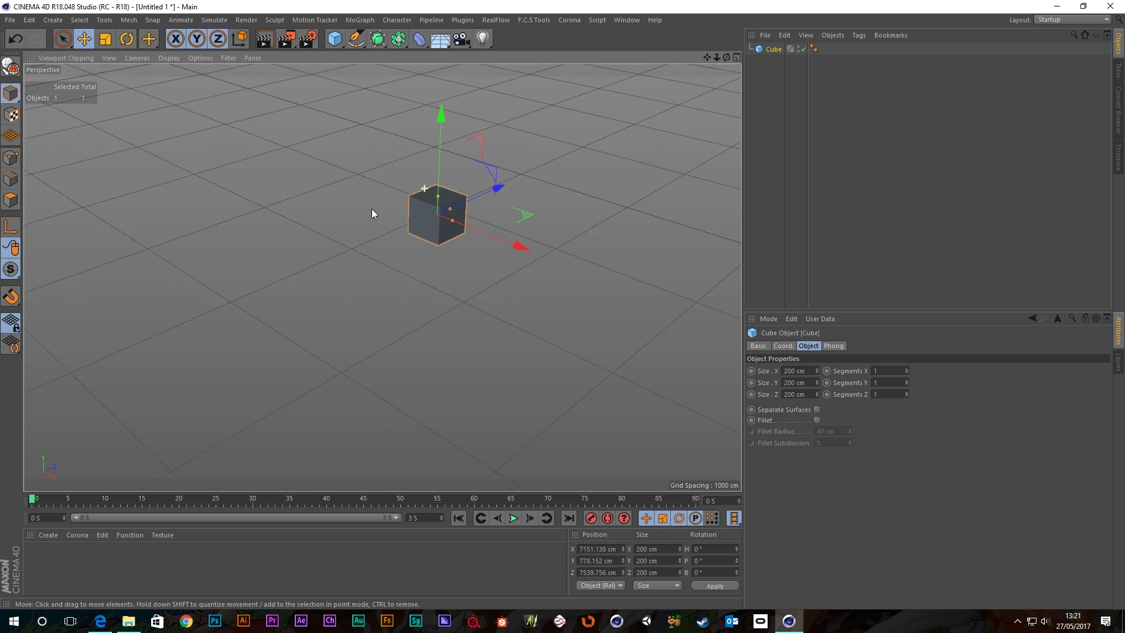
scroll(371, 199, down, 2)
- Enable Create New Object at View Center in the interface preferences
click(29, 21)
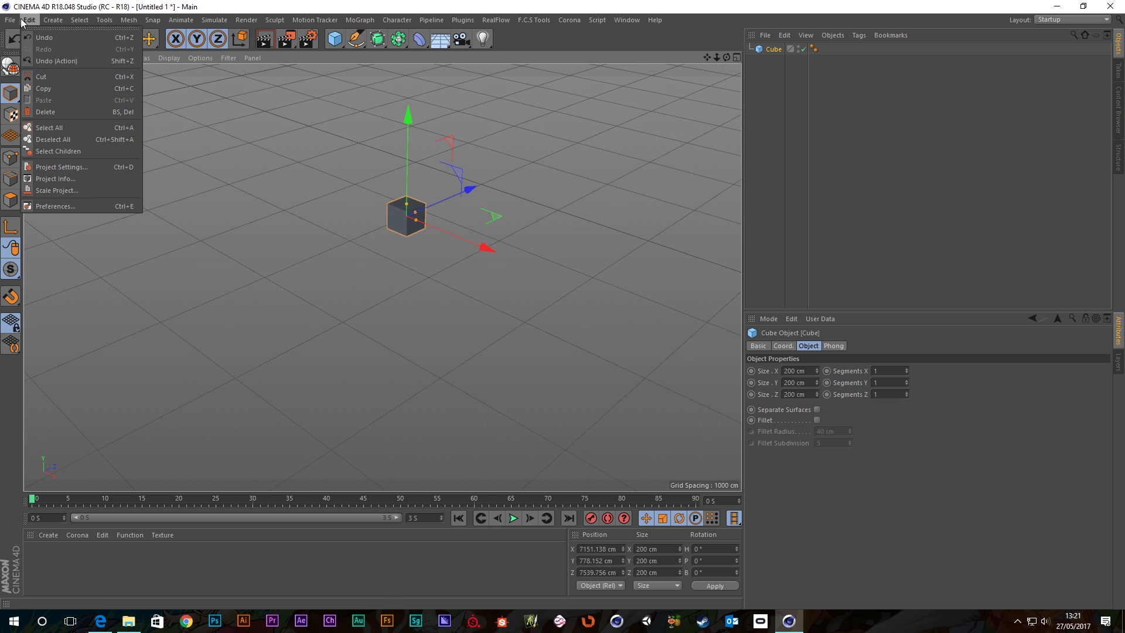
click(73, 205)
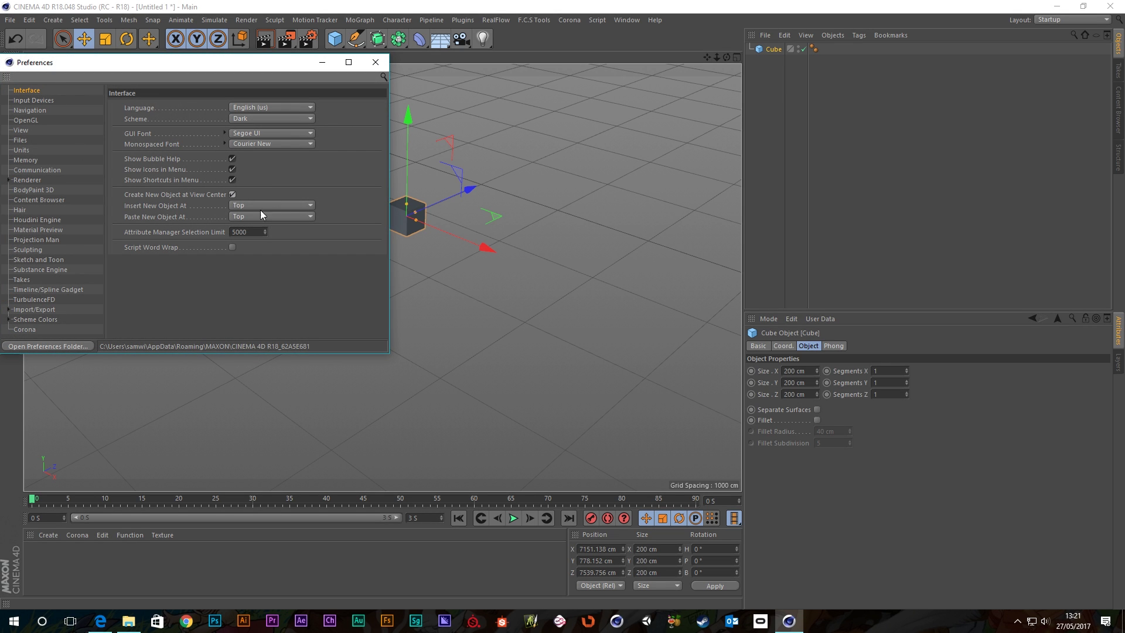
click(376, 62)
- Add four more cubes, each at the center of a different view of the scene
scroll(431, 187, up, 5)
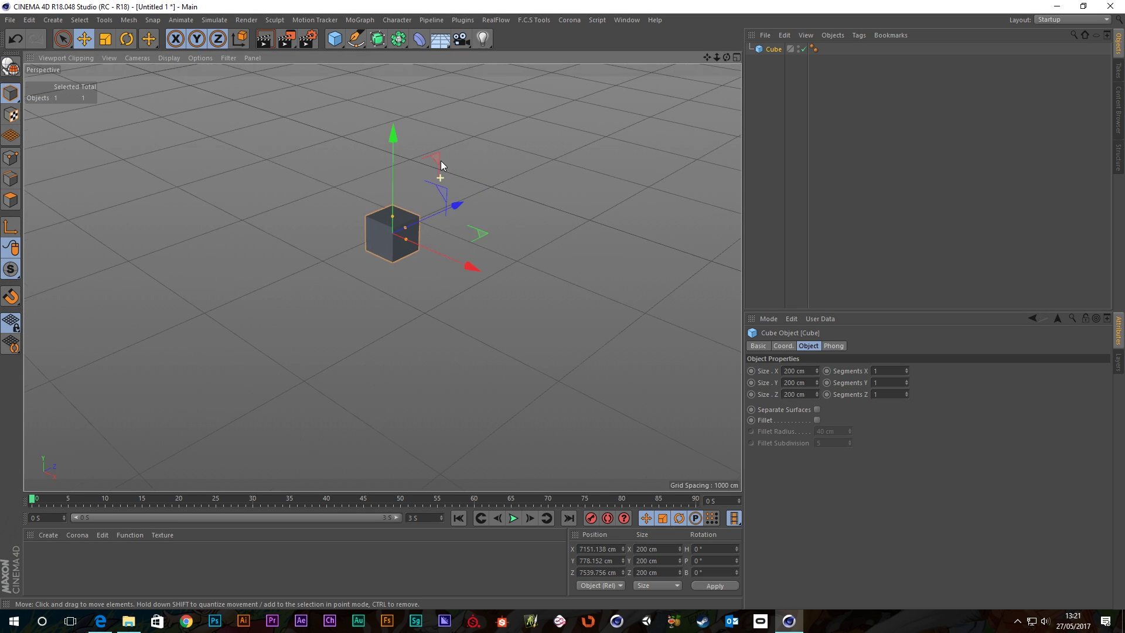
alt+middle_drag(621, 285, 94, 176)
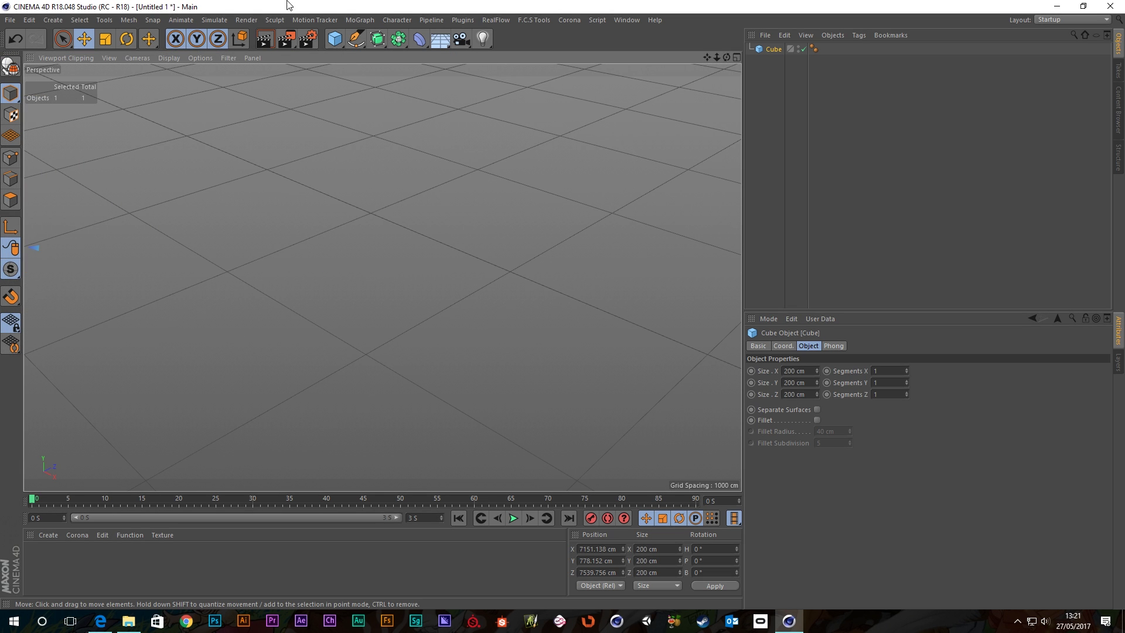
click(336, 39)
scroll(621, 180, down, 5)
alt+middle_drag(596, 178, 199, 224)
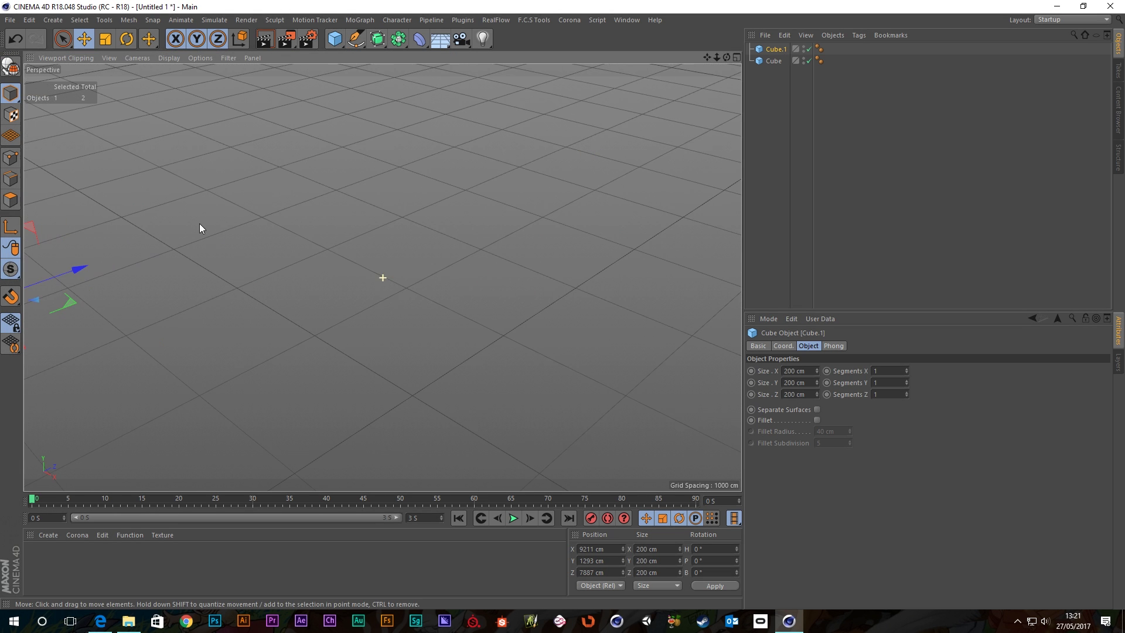
click(336, 39)
alt+middle_drag(676, 153, 233, 6)
click(336, 39)
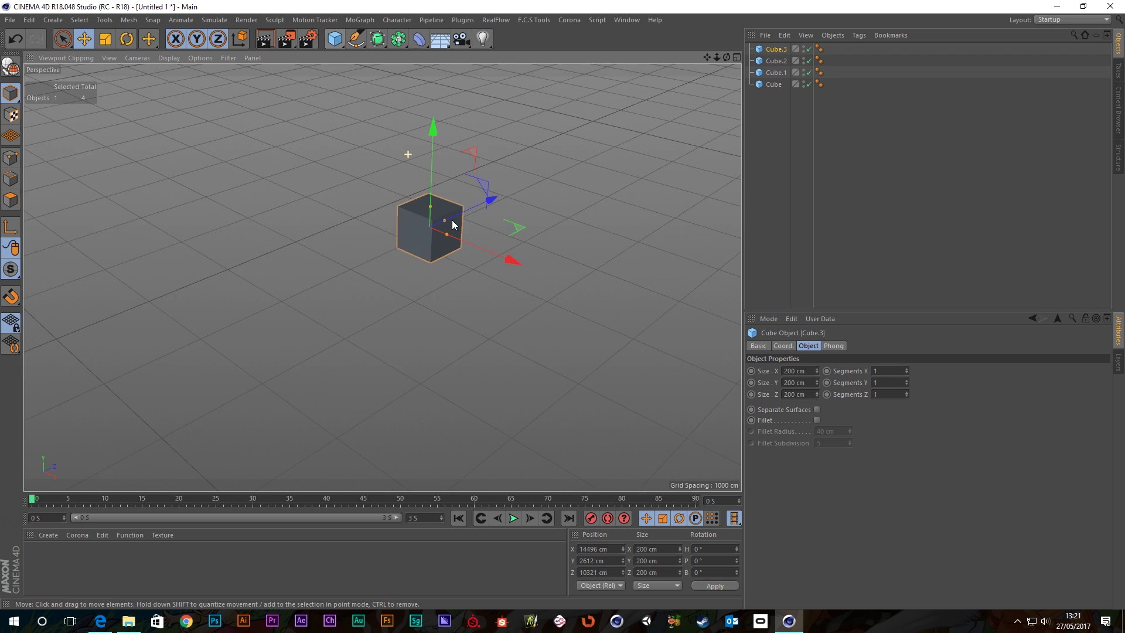
alt+middle_drag(524, 206, 152, 196)
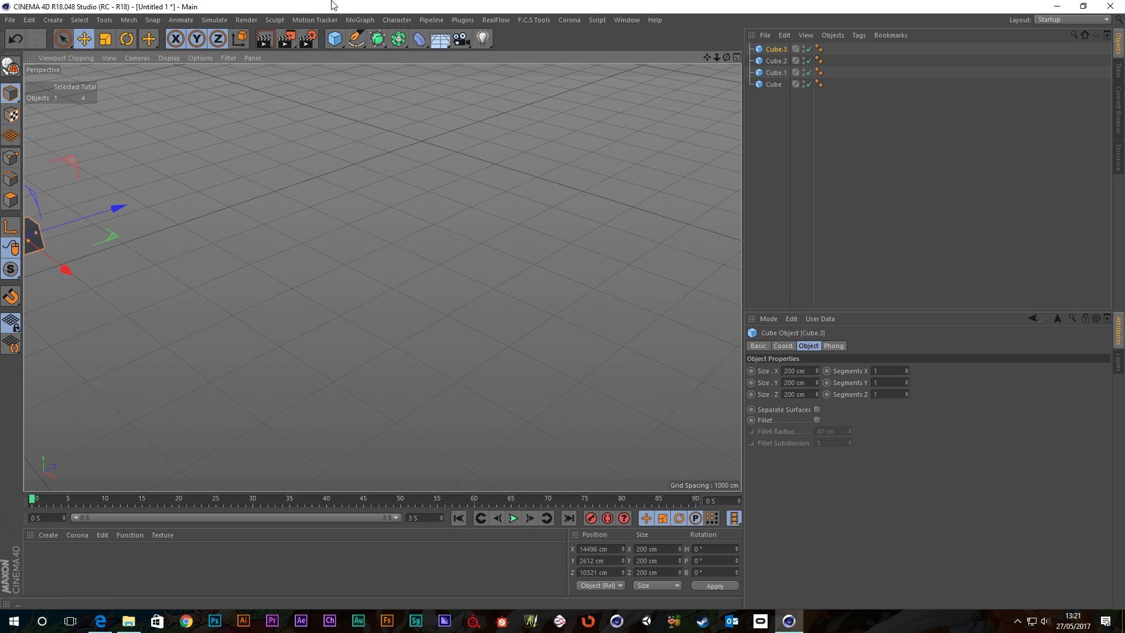
click(336, 39)
scroll(467, 157, down, 5)
alt+middle_drag(467, 157, 420, 204)
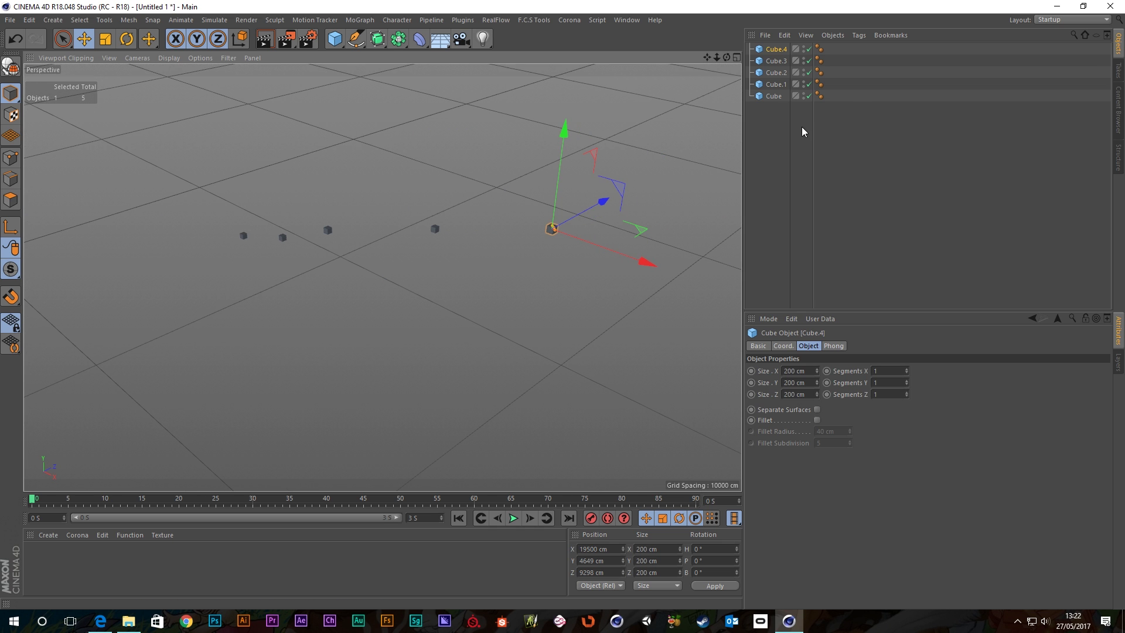
- Delete all the cubes and reset the perspective view with Frame Default
drag(802, 125, 766, 44)
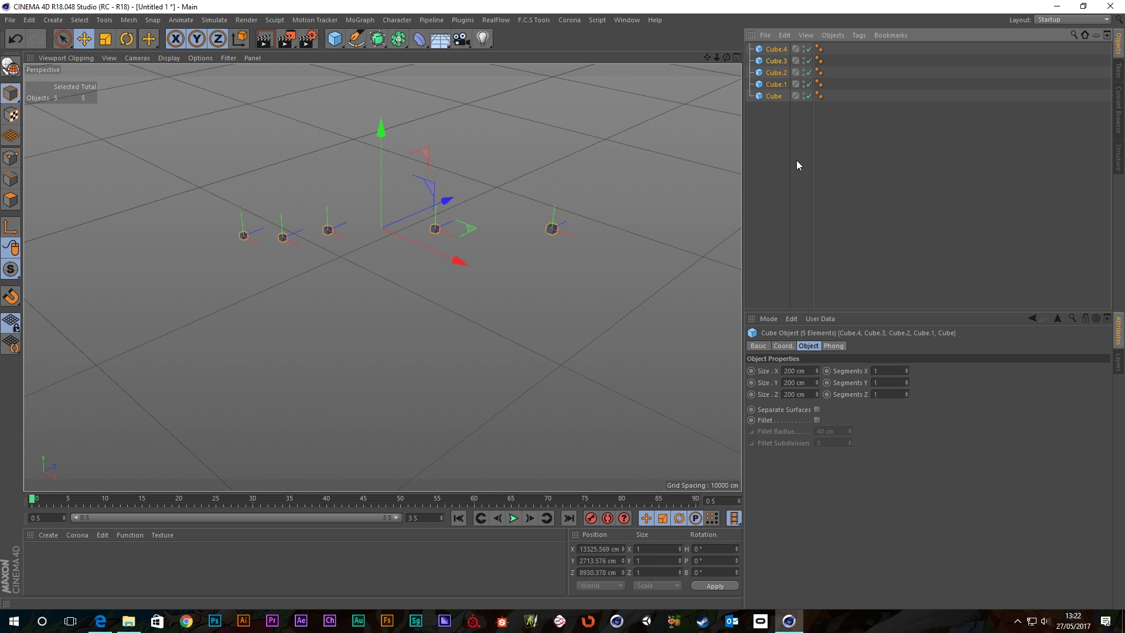
key(Delete)
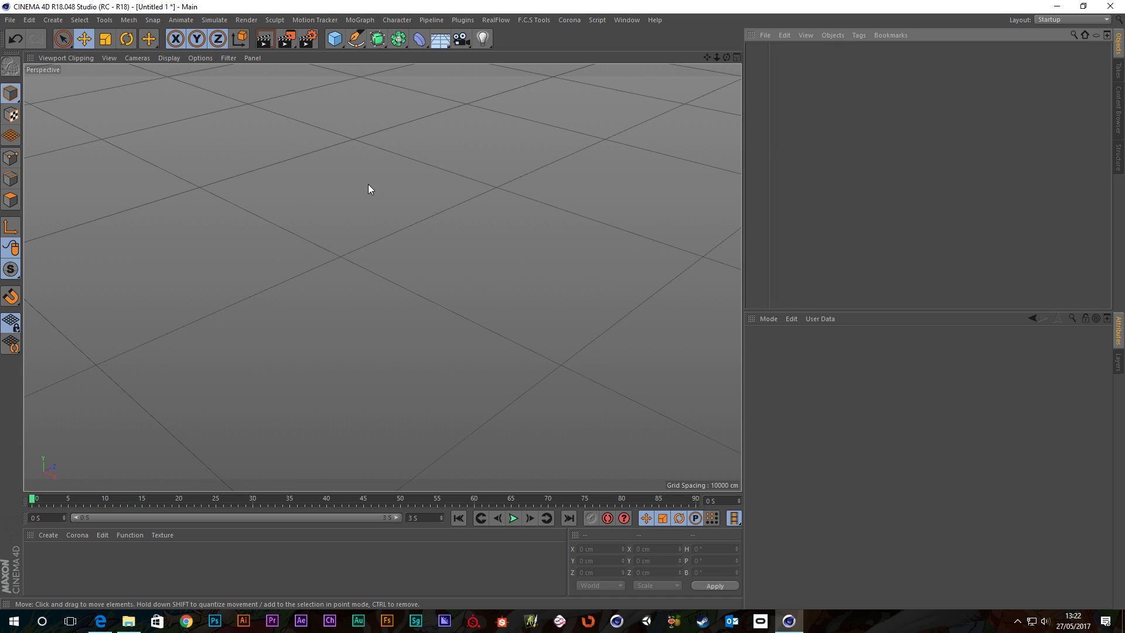
alt+drag(384, 173, 377, 171)
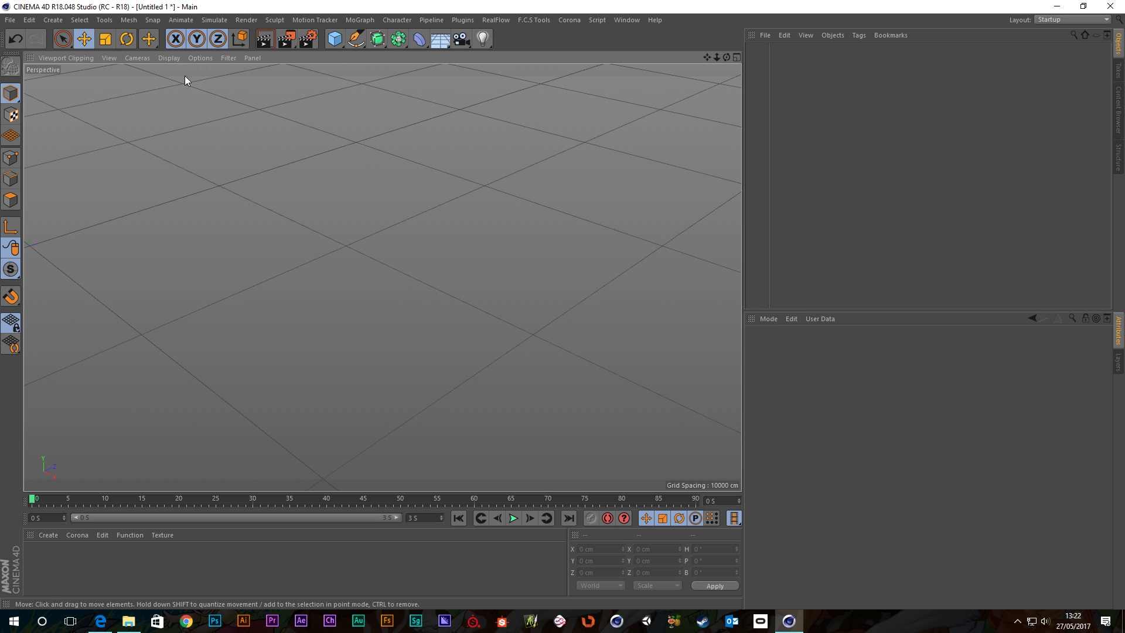
click(109, 59)
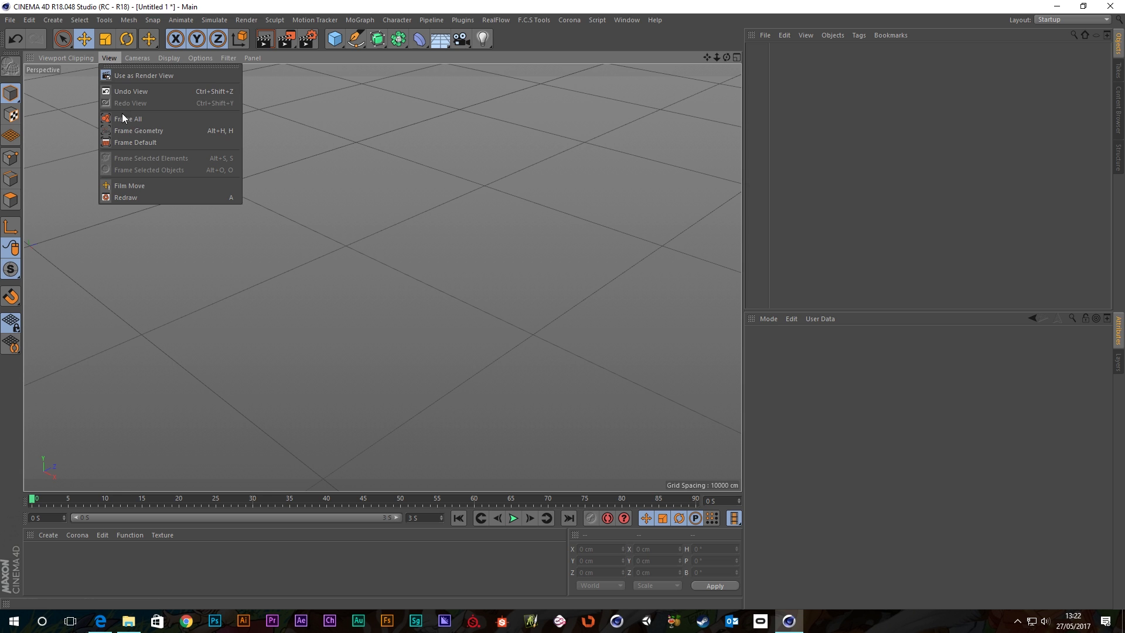
click(142, 144)
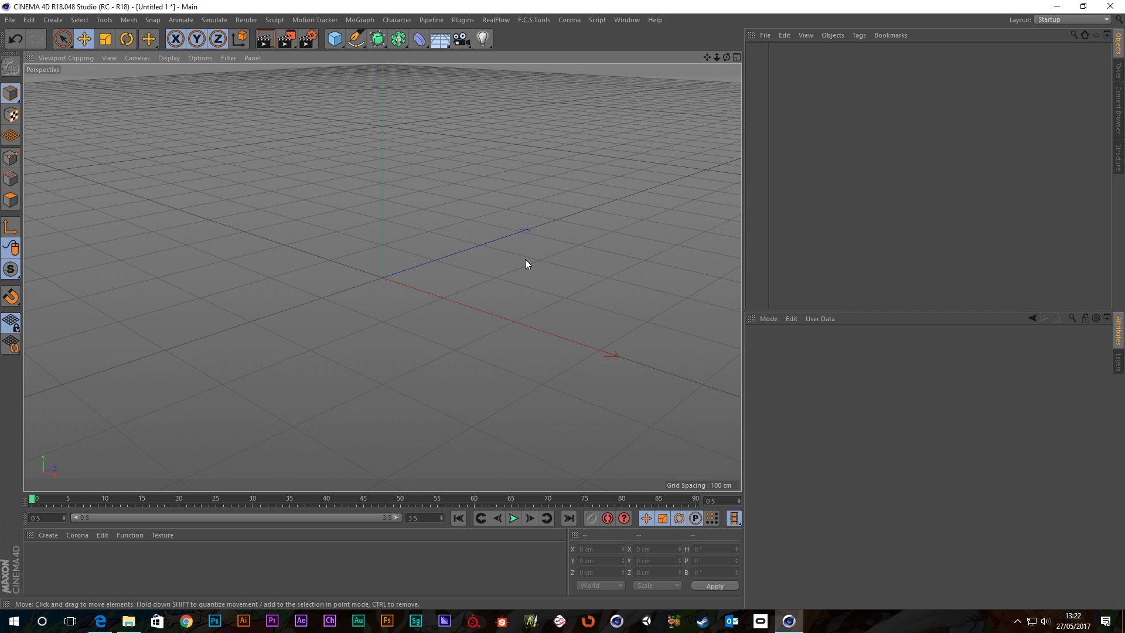
- Add three cubes spread across the scene, the first at the world origin and the others at different view centers
drag(334, 39, 432, 58)
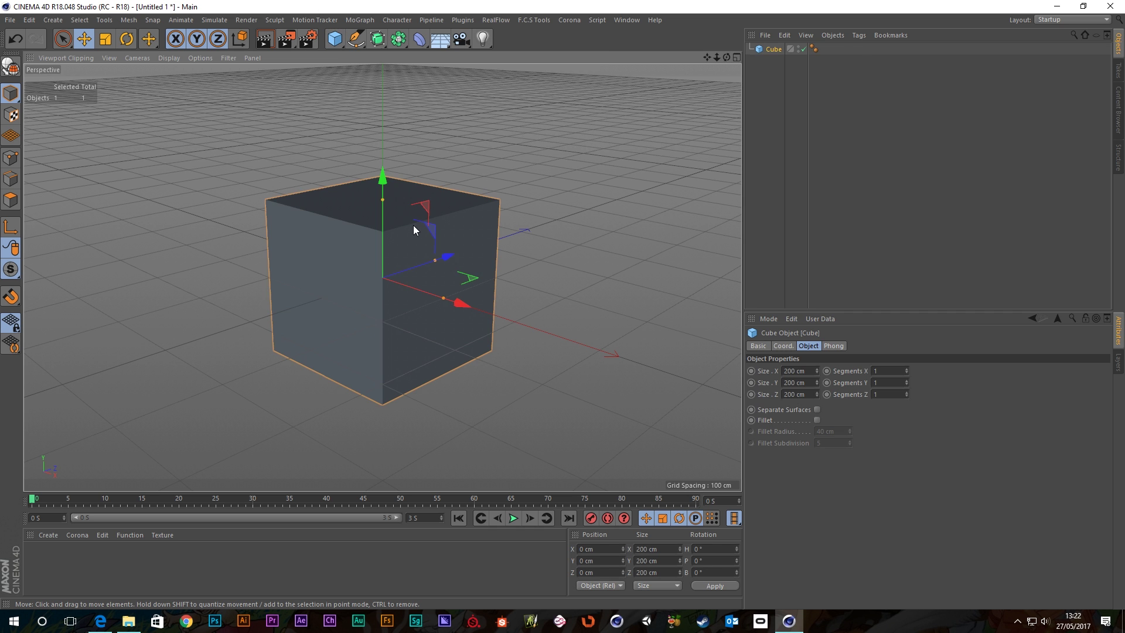
scroll(415, 221, down, 5)
middle_drag(480, 193, 283, 188)
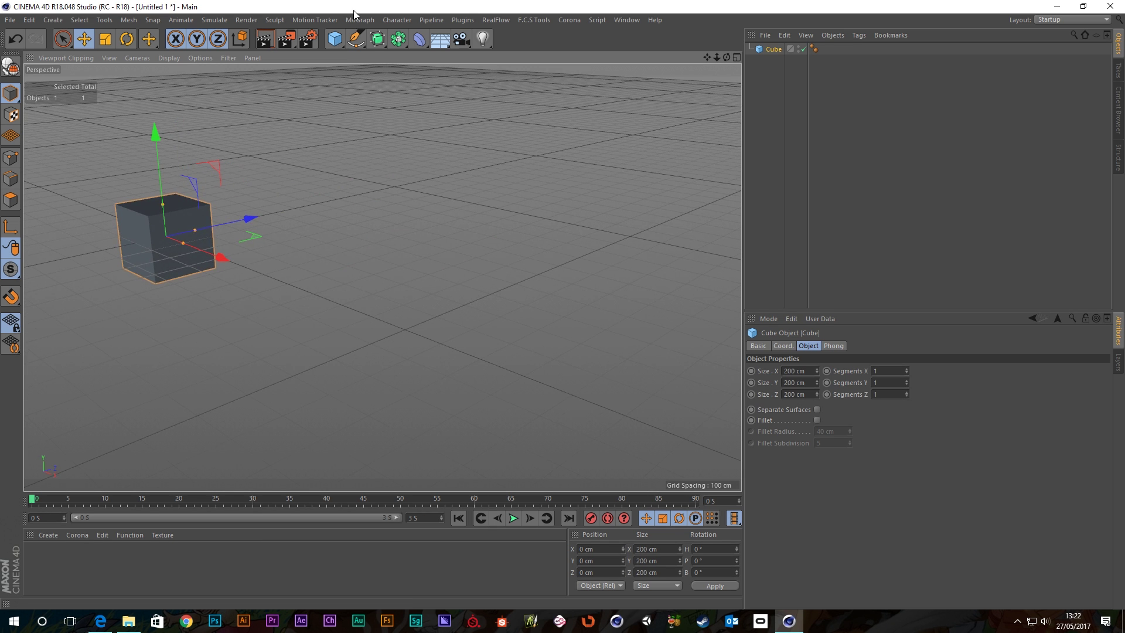
click(334, 38)
scroll(303, 256, down, 3)
alt+drag(346, 253, 410, 188)
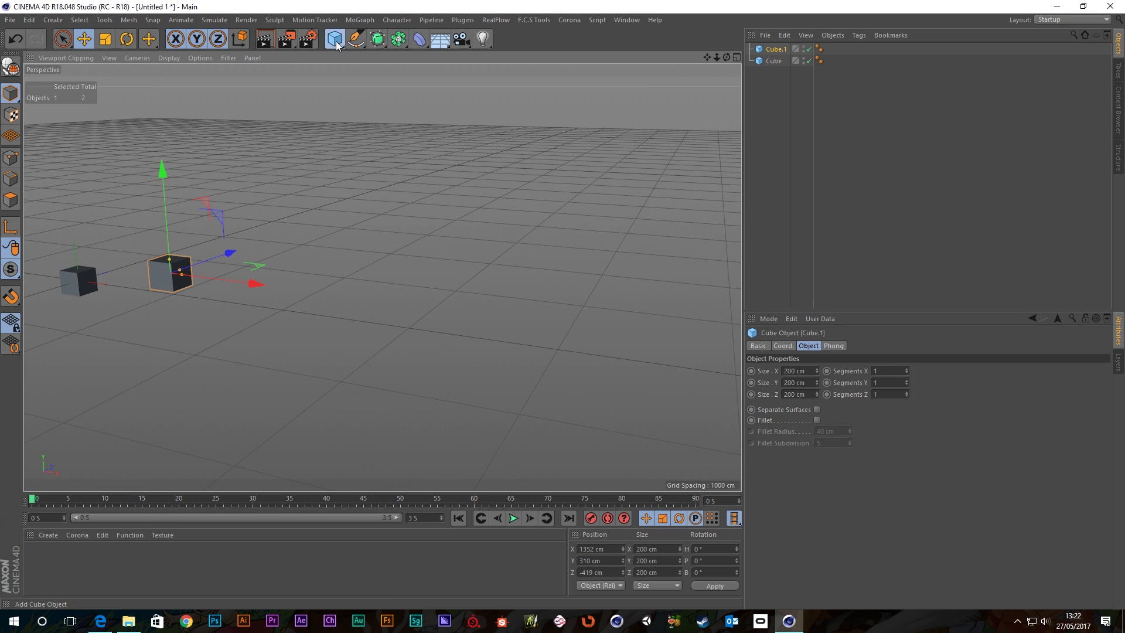
click(334, 39)
scroll(269, 215, down, 5)
alt+drag(586, 216, 383, 219)
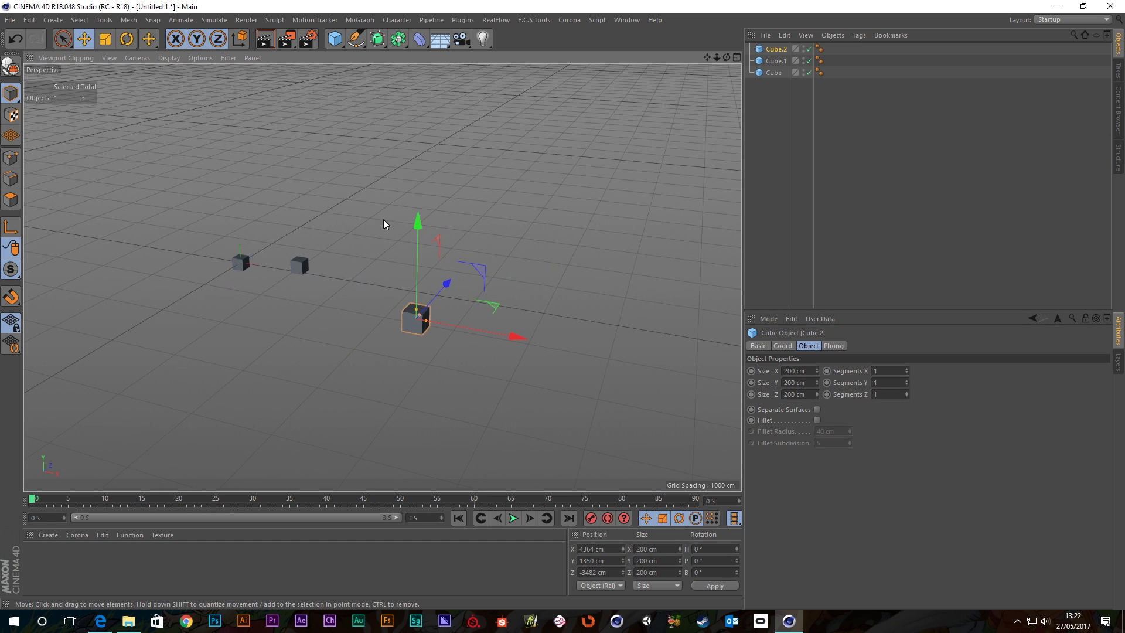
- Select the cube at the world origin and frame it in the view
click(244, 265)
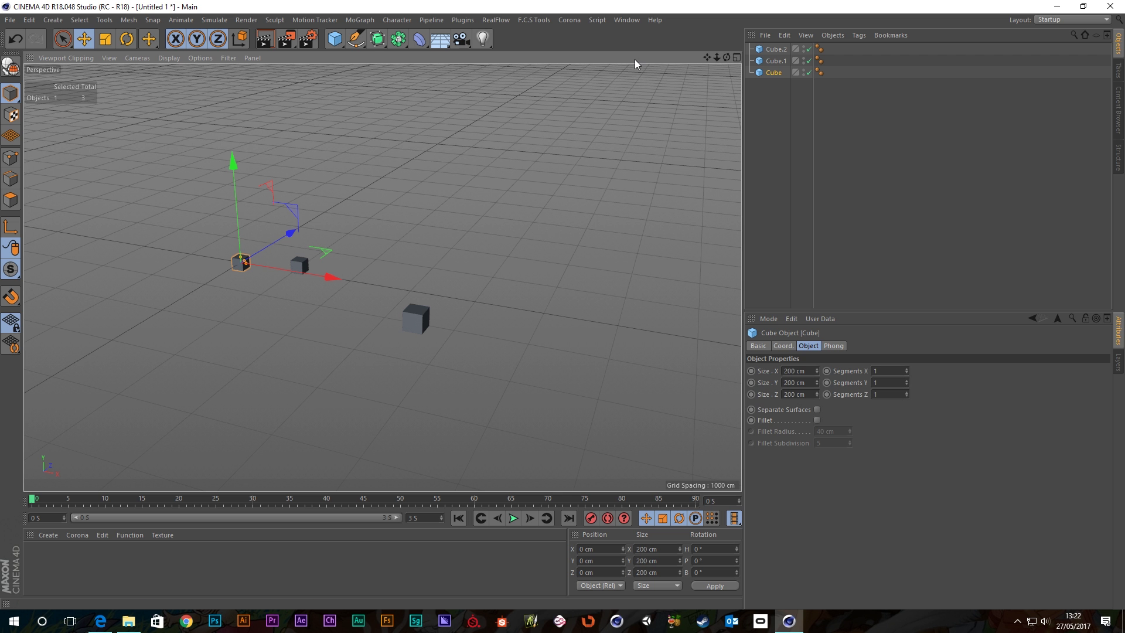
key(o)
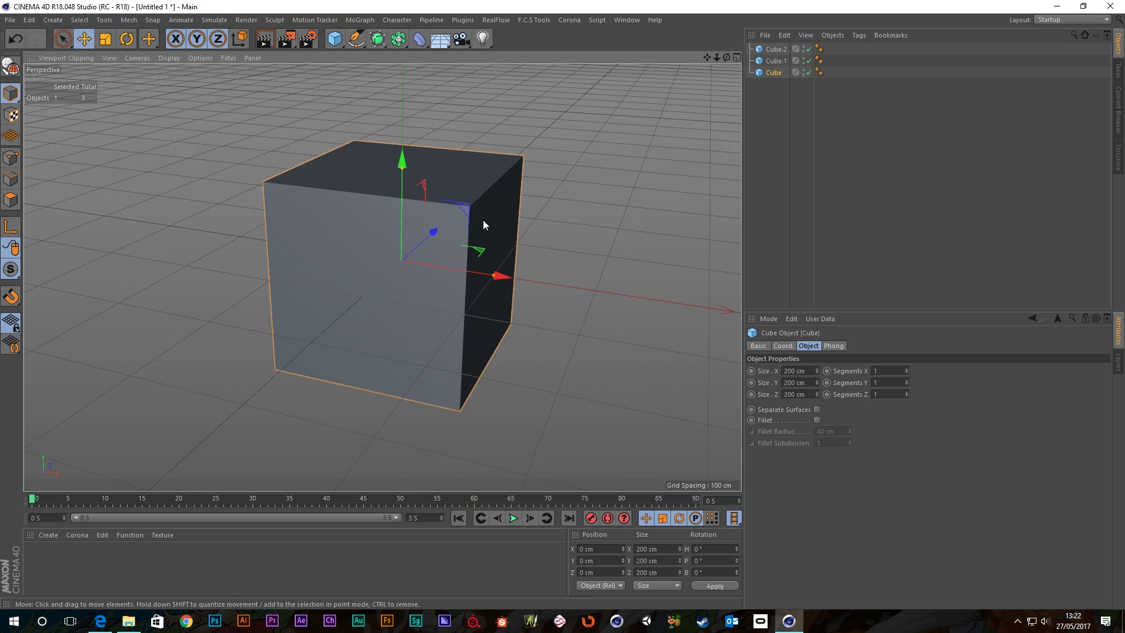
- Convert the cube at the world origin into an editable polygon object and switch to polygon mode
mouse_move(483, 222)
alt+mouse_down()
mouse_move(432, 218)
mouse_move(511, 210)
mouse_move(487, 205)
alt+mouse_up()
scroll(429, 205, down, 10)
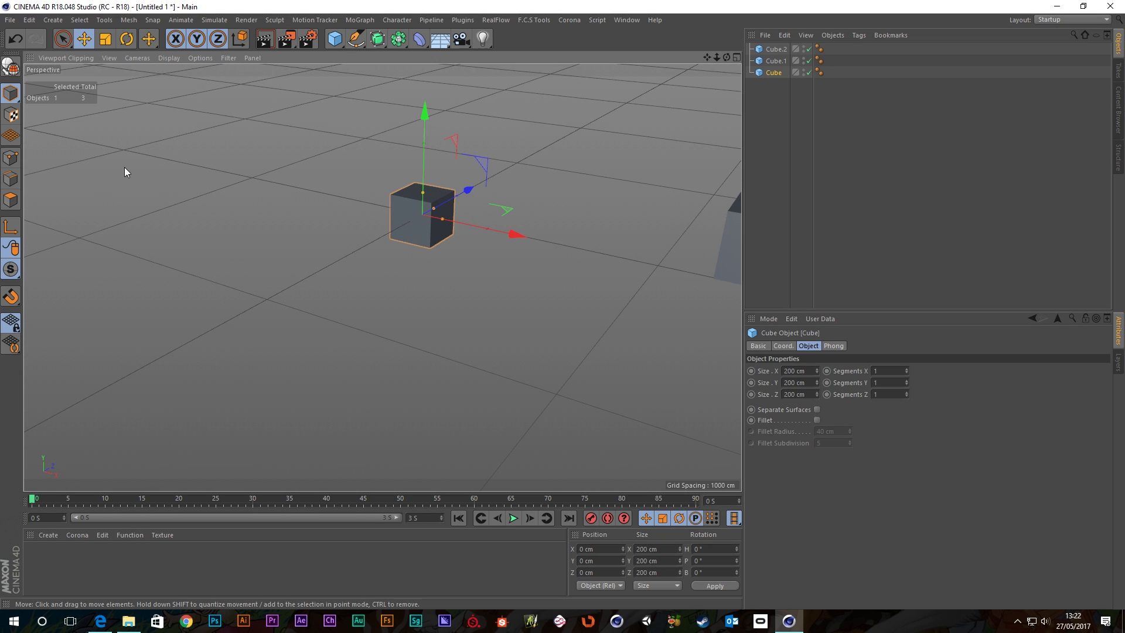
click(10, 66)
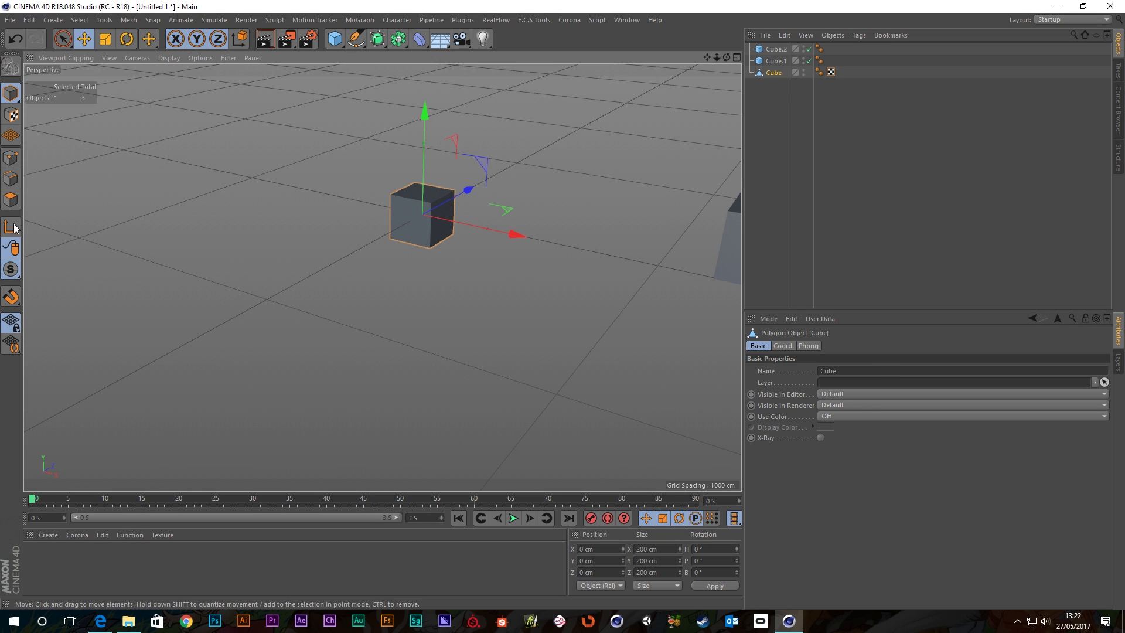
click(10, 200)
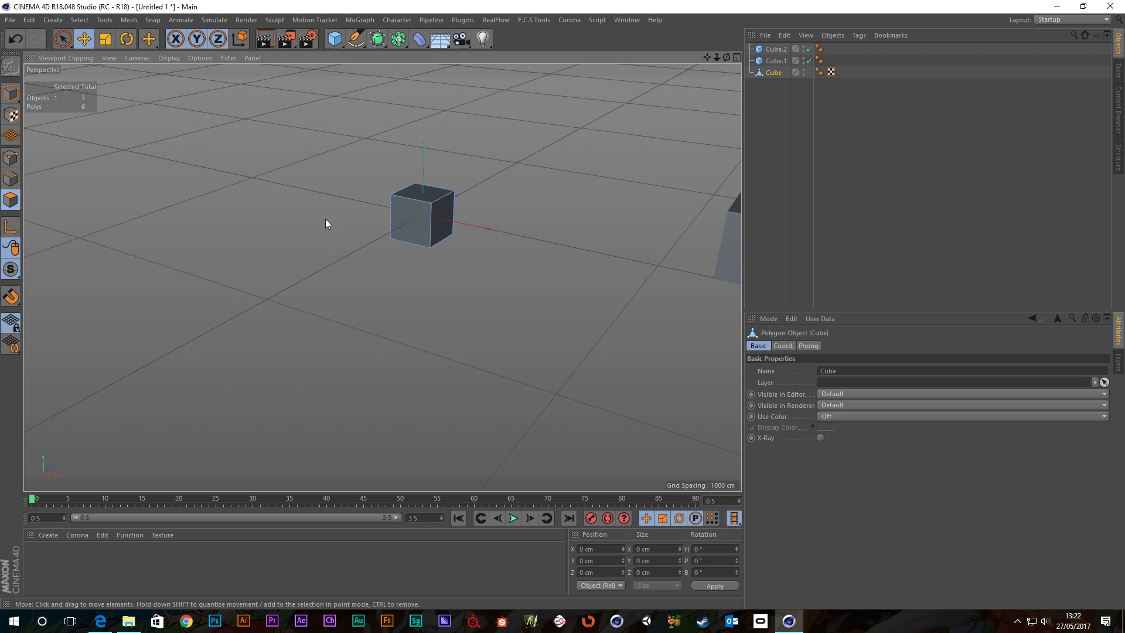
- Select the front face of the editable cube and frame that polygon in the view
click(417, 220)
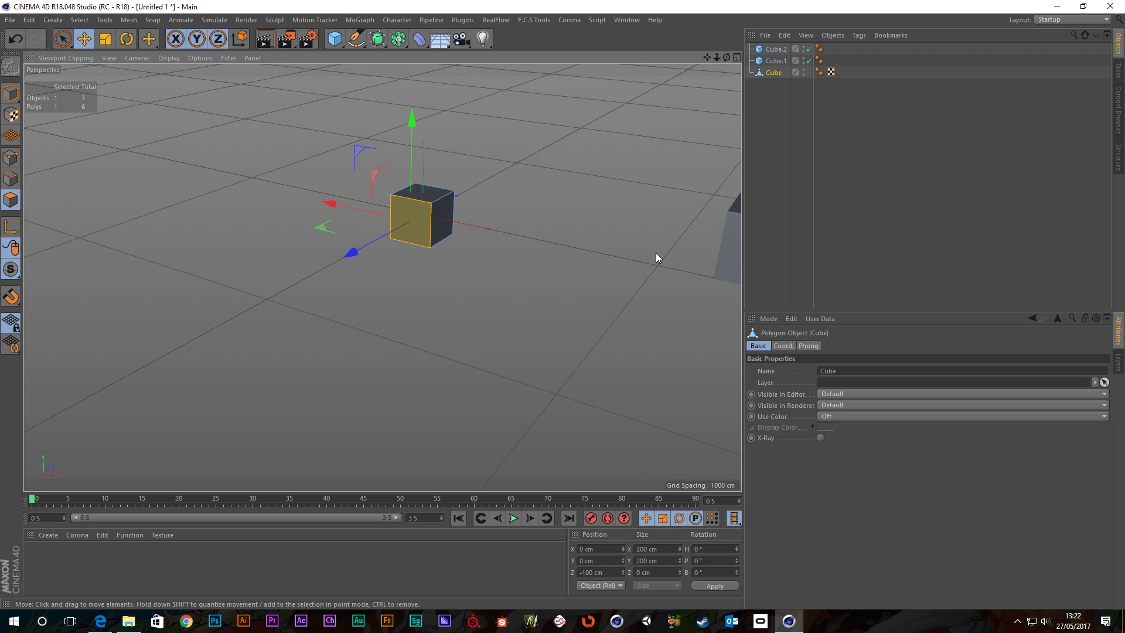
key(s)
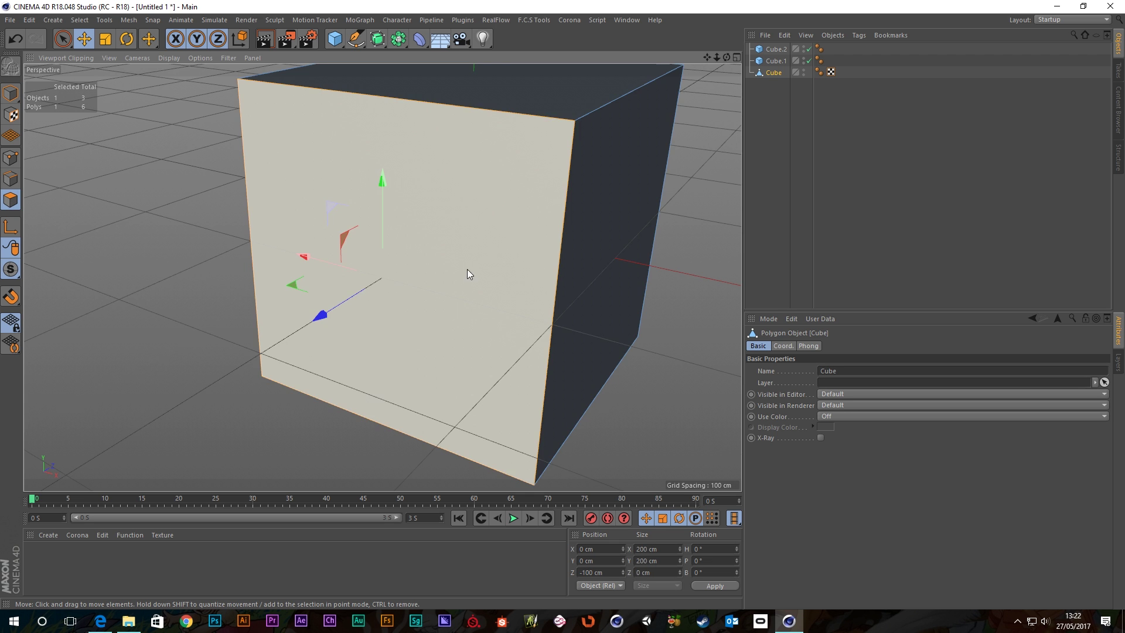
alt+drag(459, 278, 473, 257)
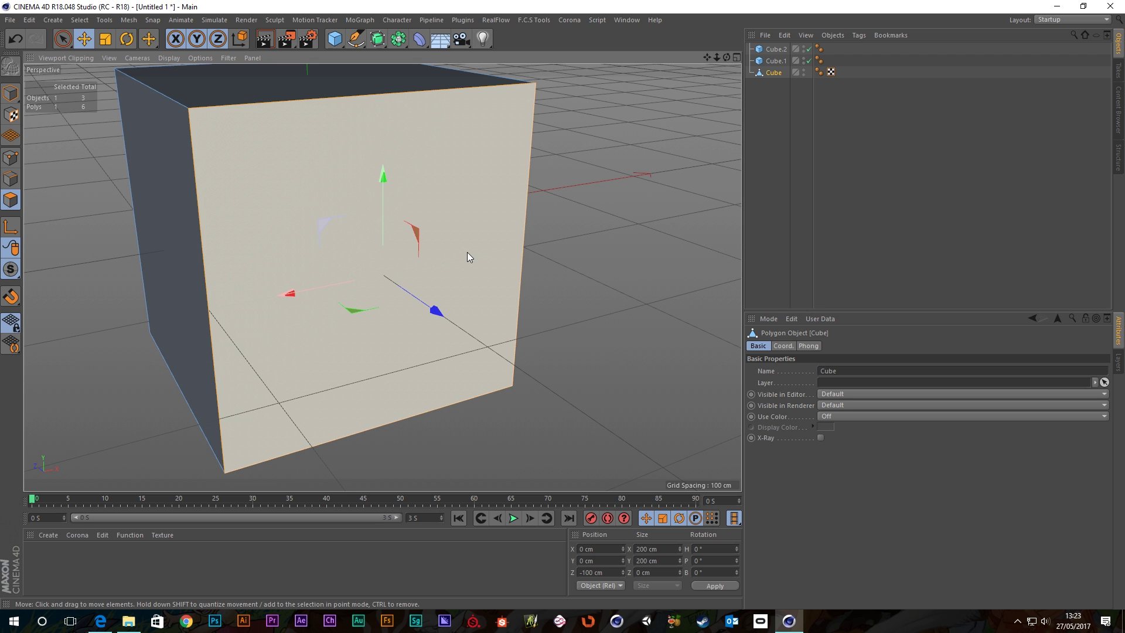
scroll(466, 252, down, 8)
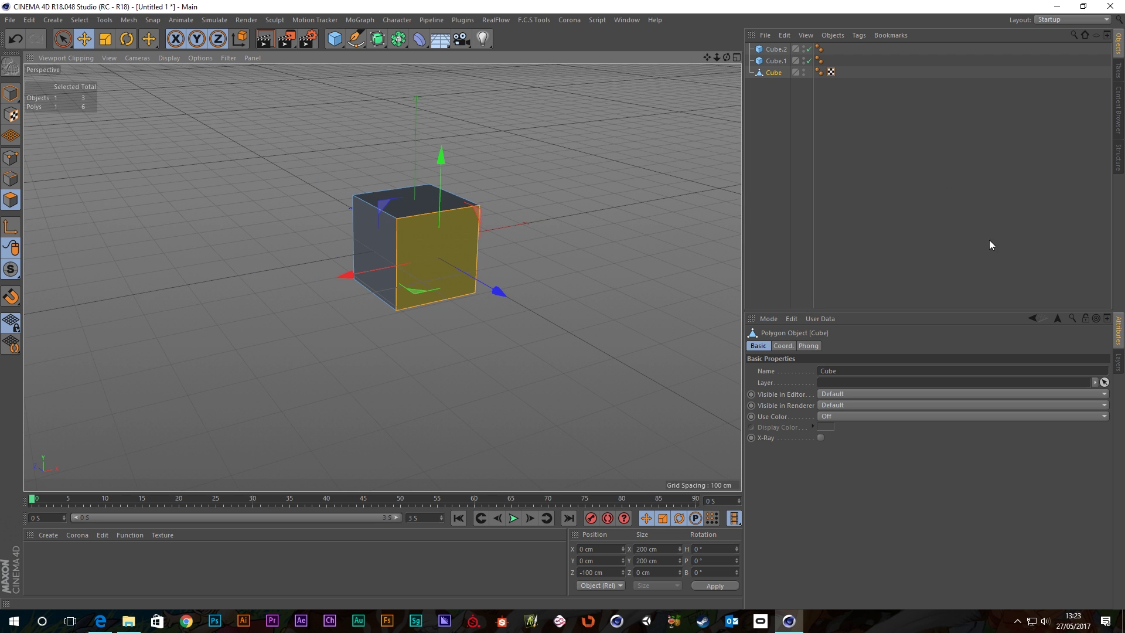
- Delete all three cubes and add a new cube at the center of a different view of the scene
drag(794, 139, 752, 47)
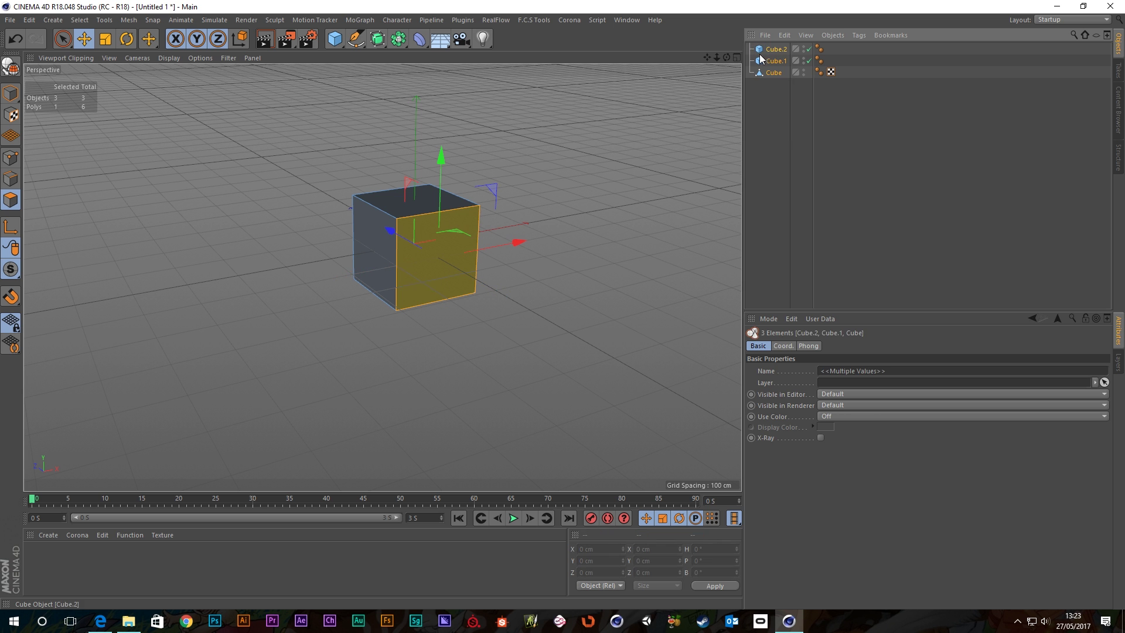
key(Delete)
scroll(365, 192, down, 10)
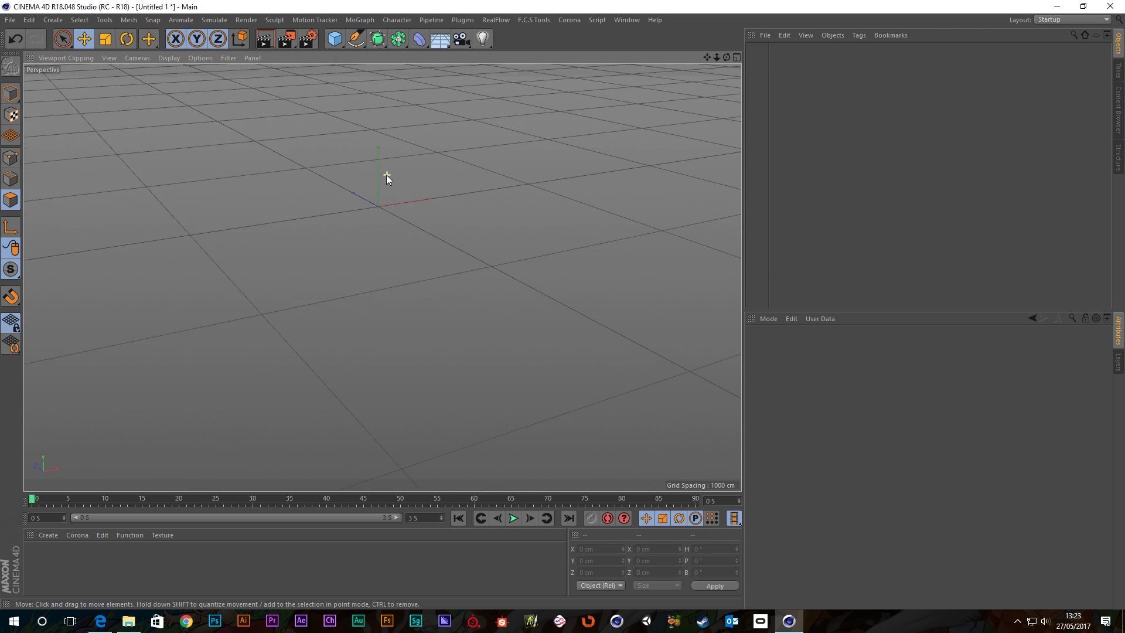
scroll(382, 201, up, 5)
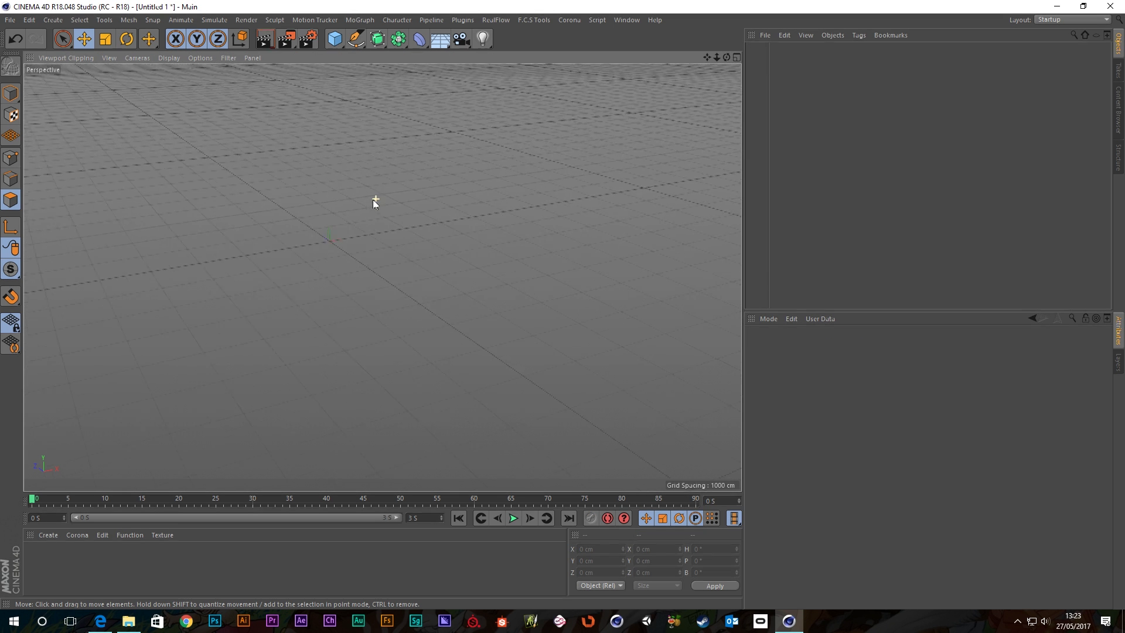
alt+drag(432, 192, 469, 205)
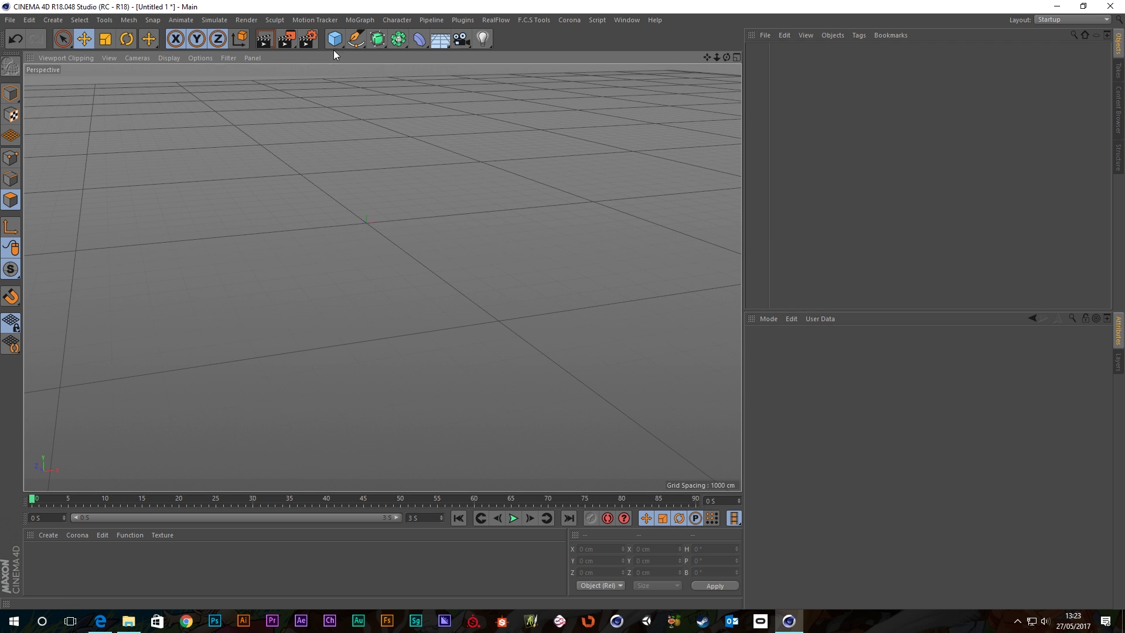
click(334, 40)
- Frame the new cube so that it fills the perspective view
scroll(420, 318, down, 10)
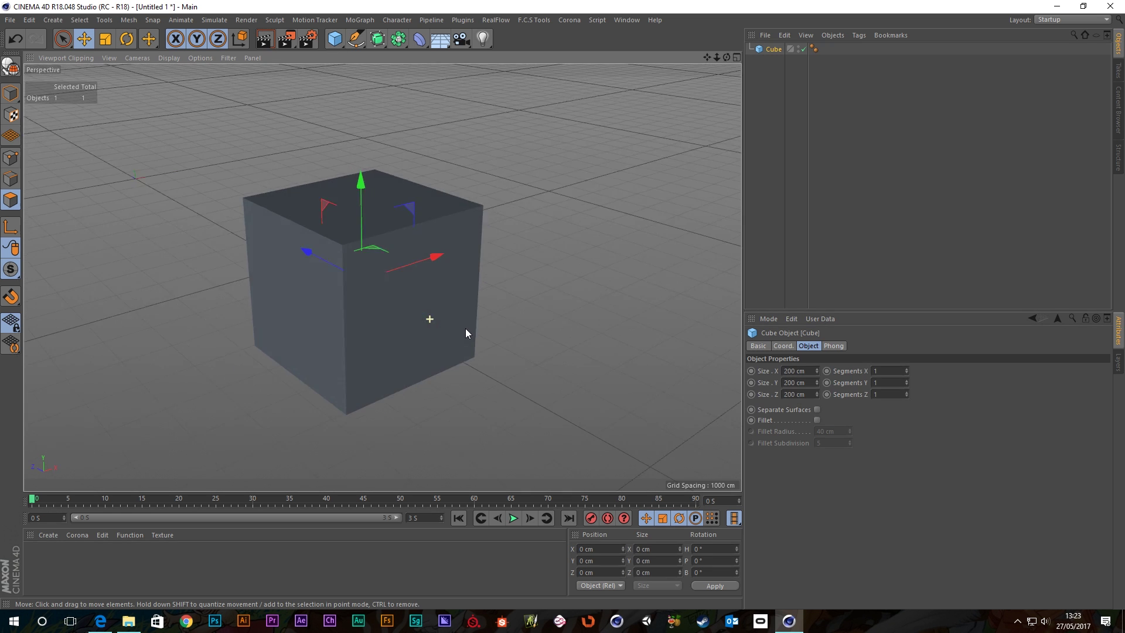
alt+middle_drag(434, 287, 352, 187)
scroll(367, 181, down, 4)
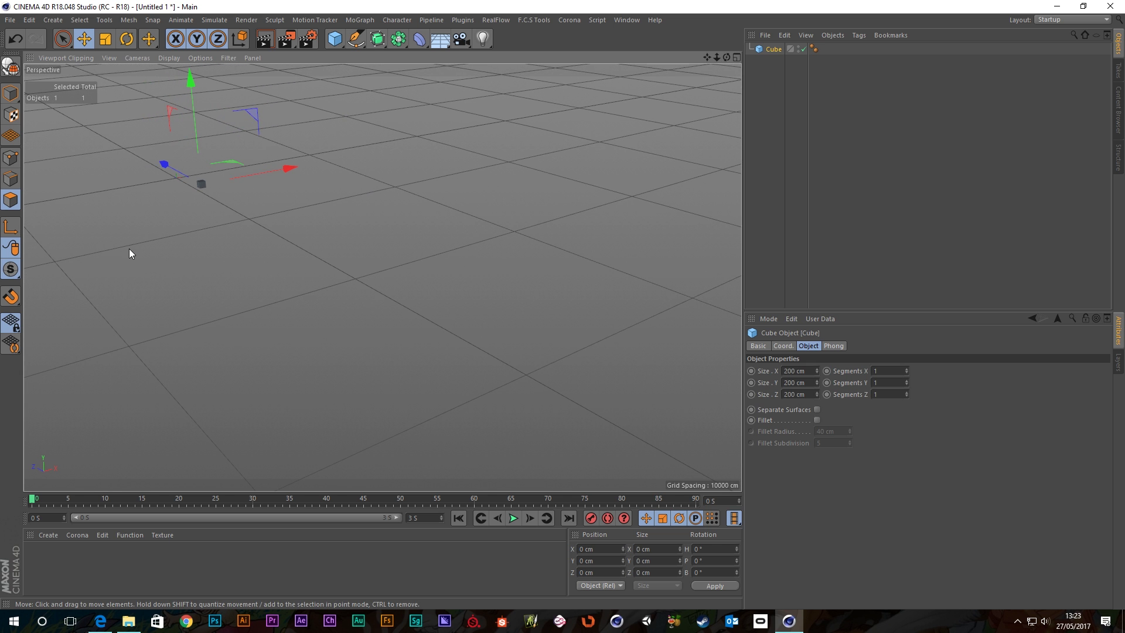
key(h)
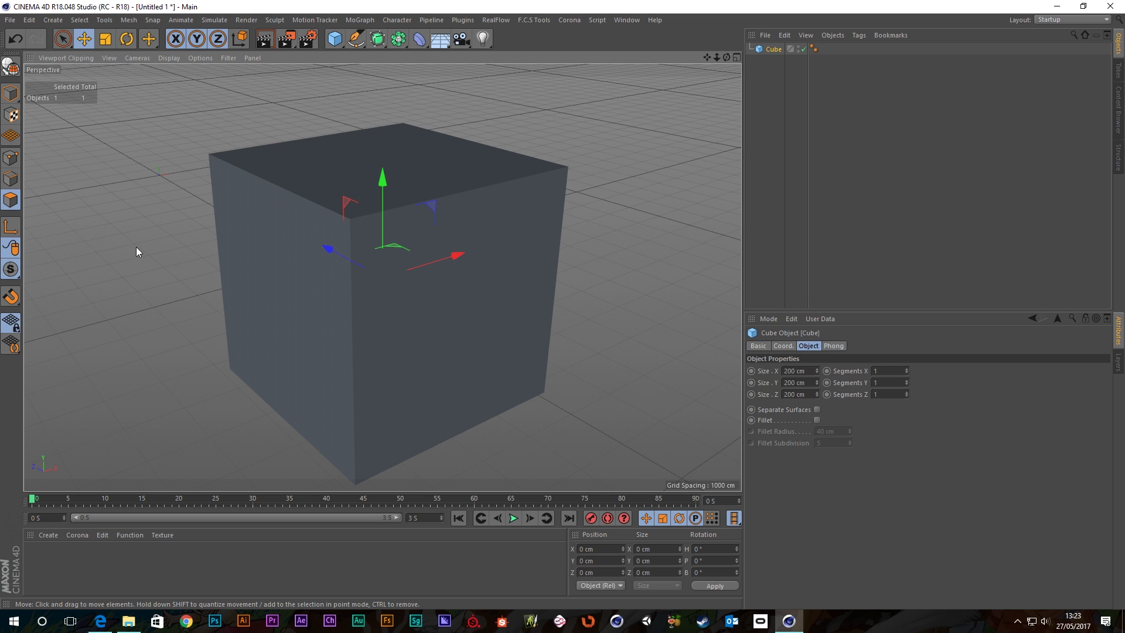
- Examine the cube from near and far to compare how zooming behaves when it is off-center and centered
scroll(136, 247, down, 10)
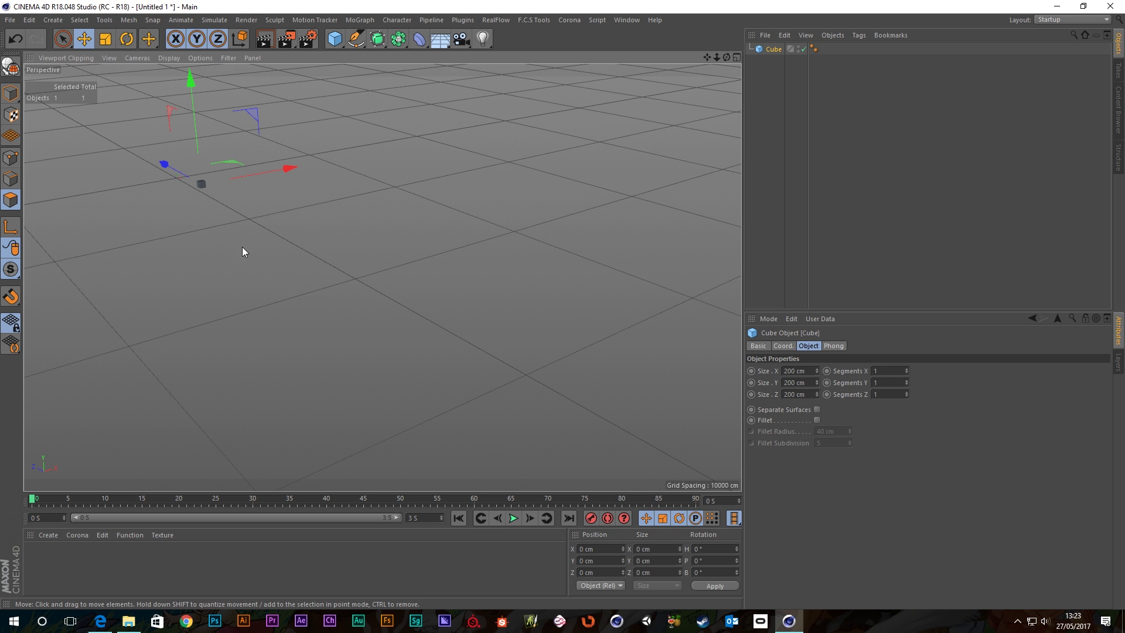
alt+drag(202, 190, 369, 188)
scroll(194, 178, up, 5)
scroll(215, 177, up, 5)
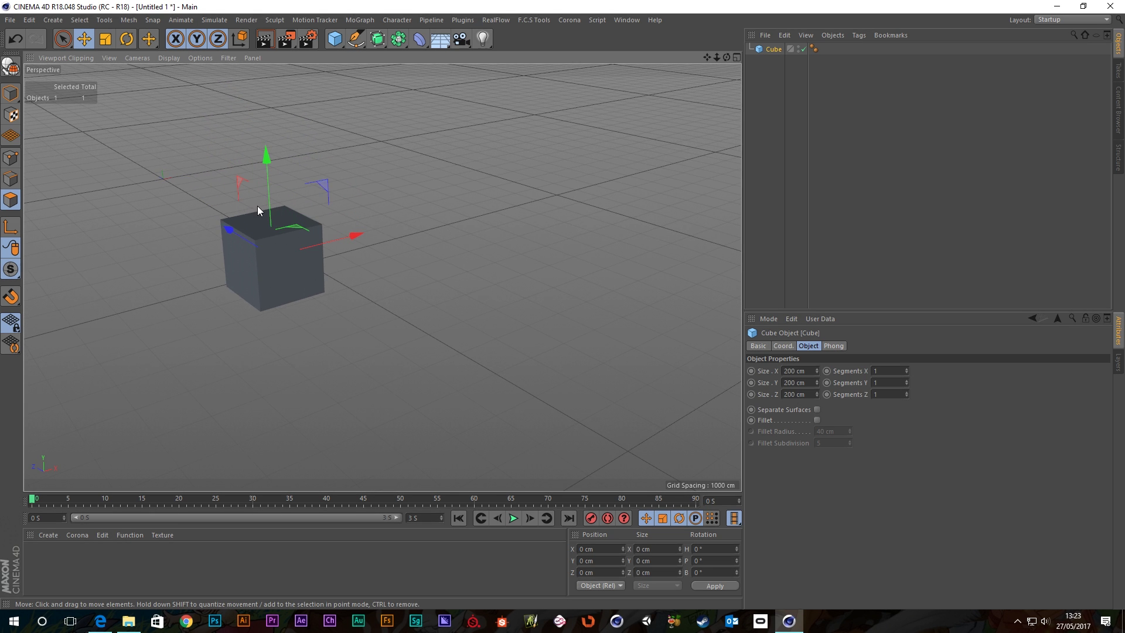
alt+middle_drag(257, 206, 350, 194)
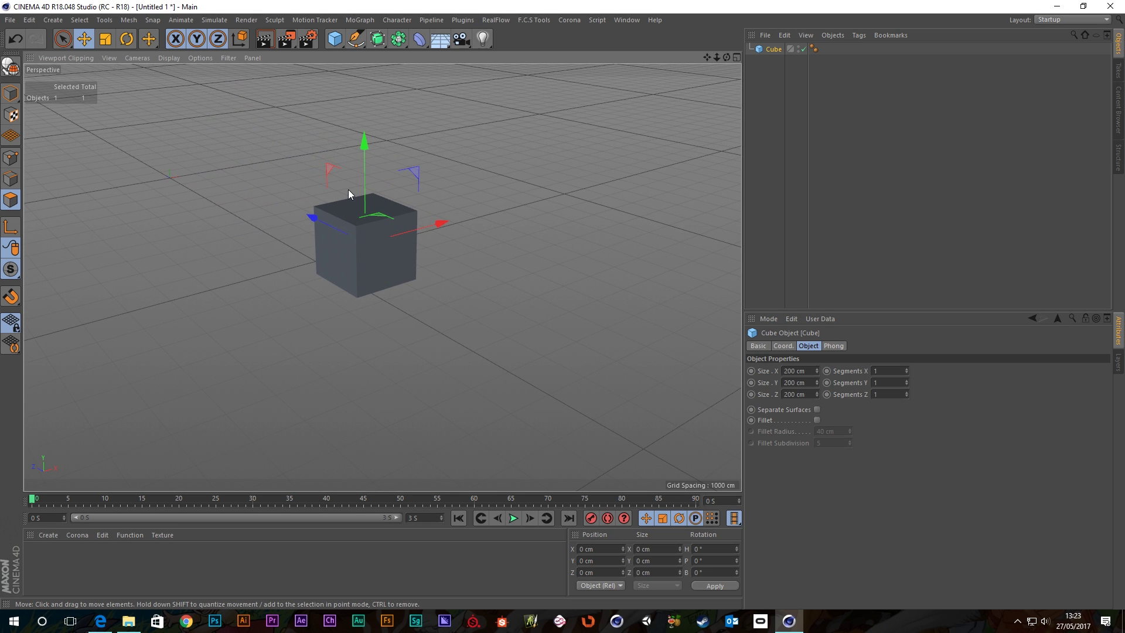
scroll(345, 182, down, 3)
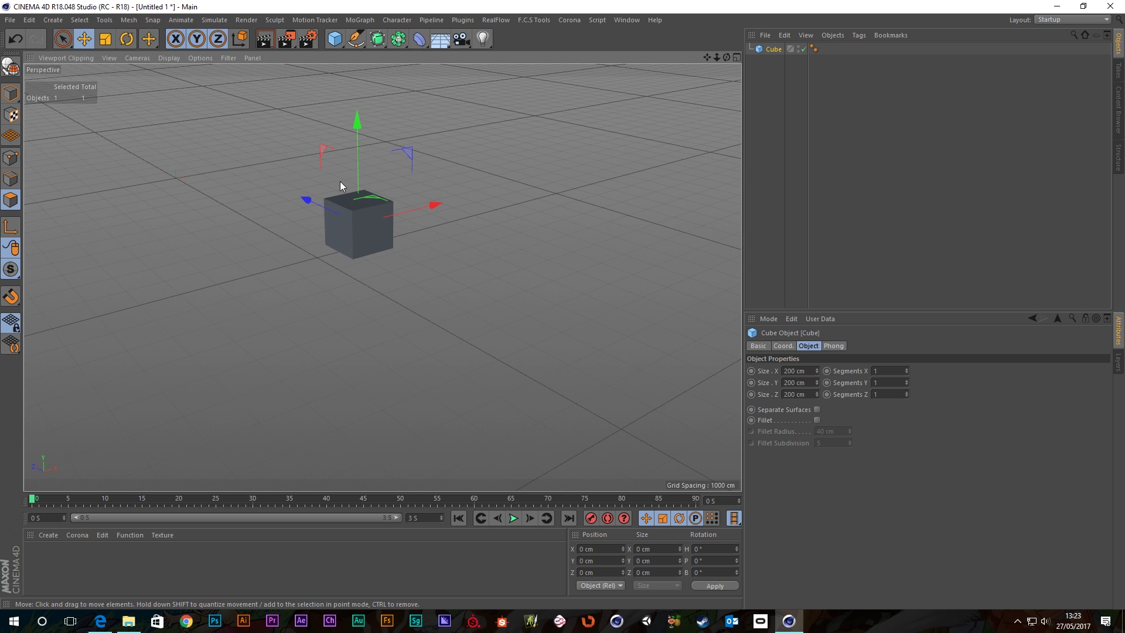
scroll(325, 174, down, 2)
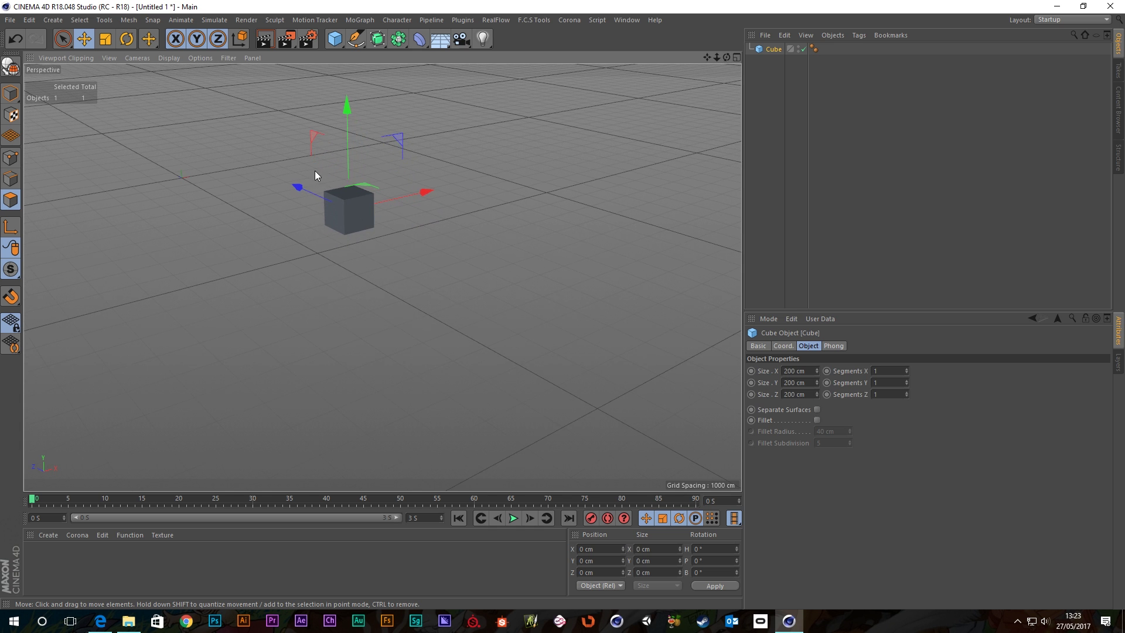
scroll(315, 170, up, 4)
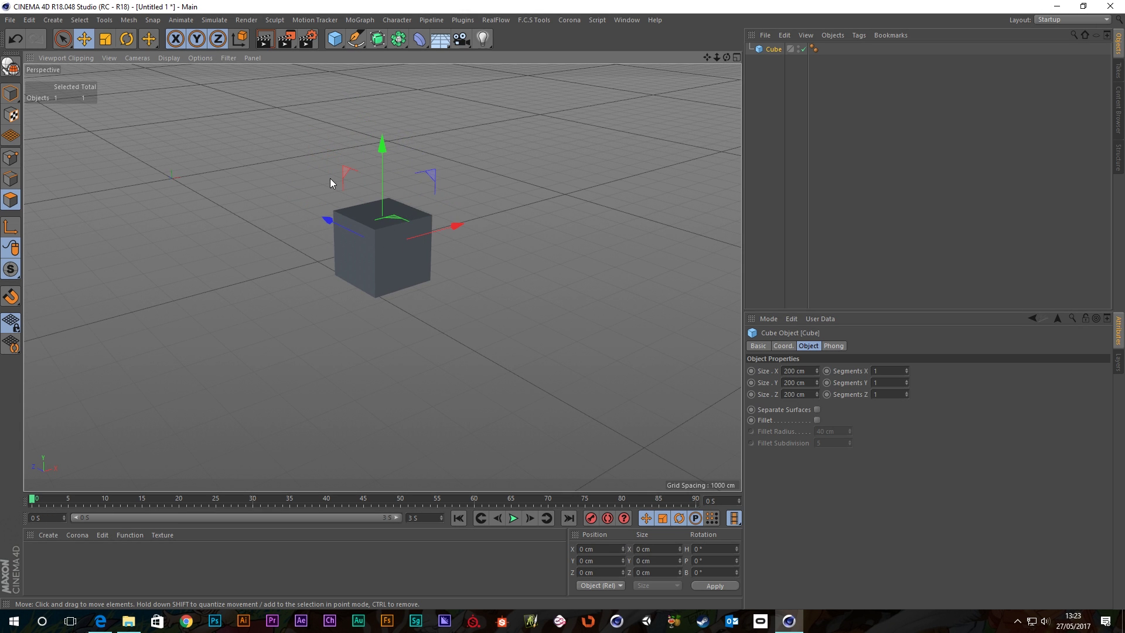
scroll(329, 178, down, 6)
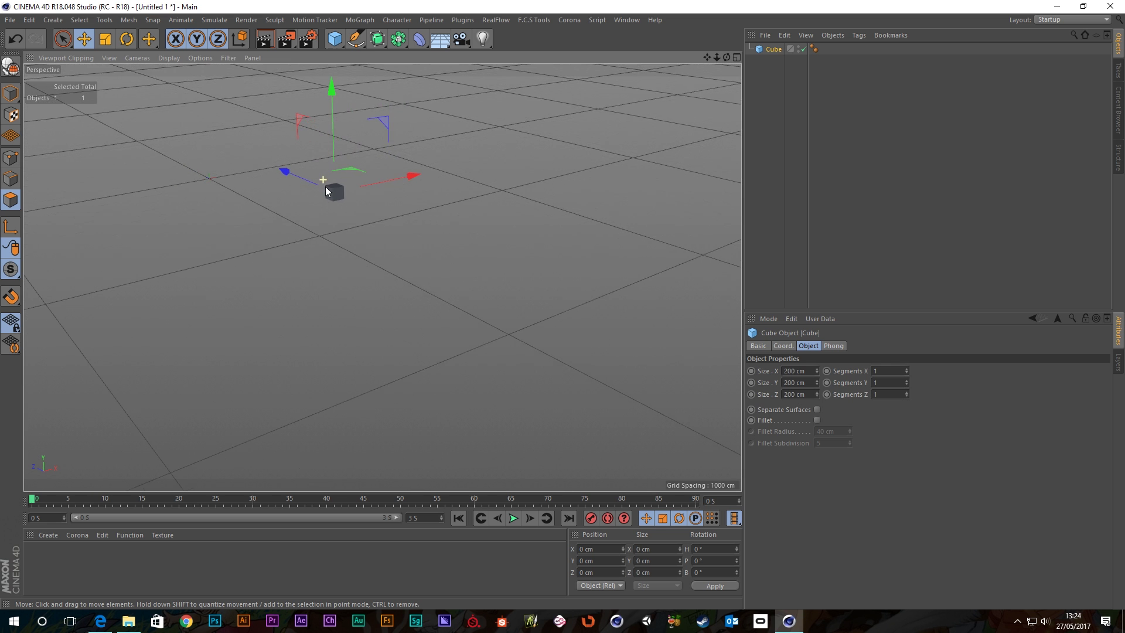
scroll(325, 188, down, 6)
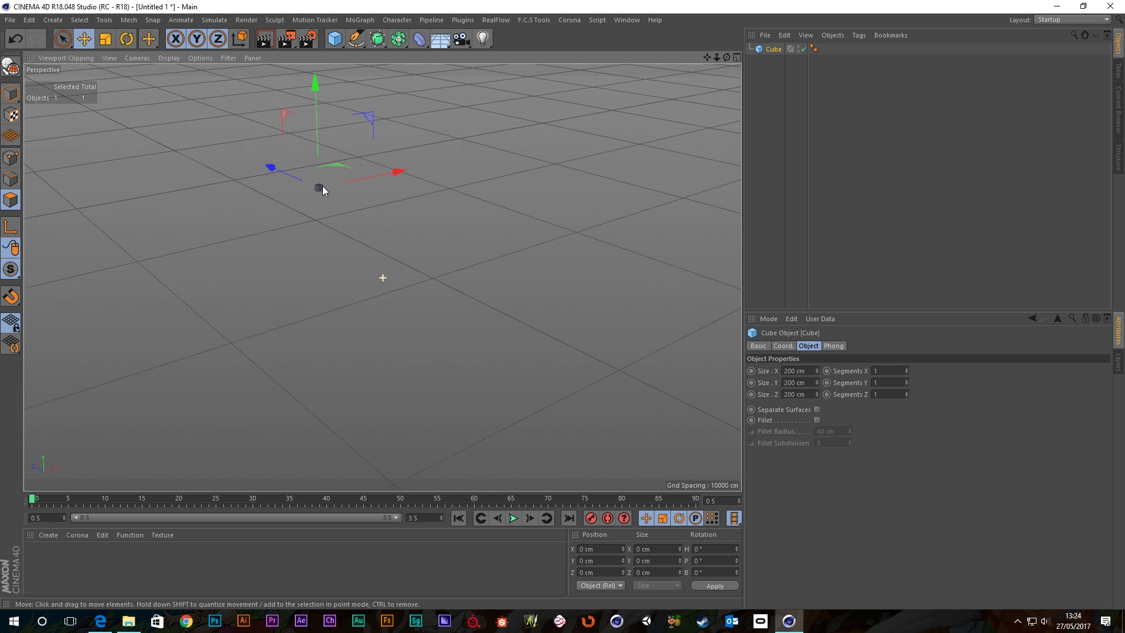
scroll(321, 185, down, 2)
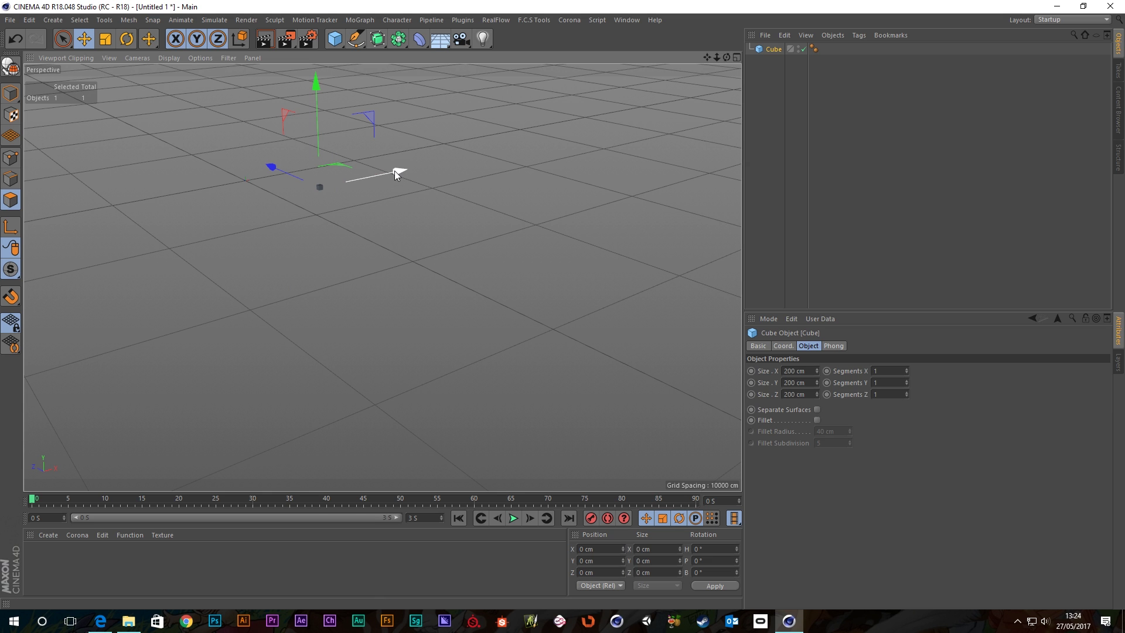
- Try moving the cube to several spots across the scene along its X, Y and Z axes
drag(395, 170, 313, 347)
drag(365, 312, 345, 99)
drag(319, 159, 565, 208)
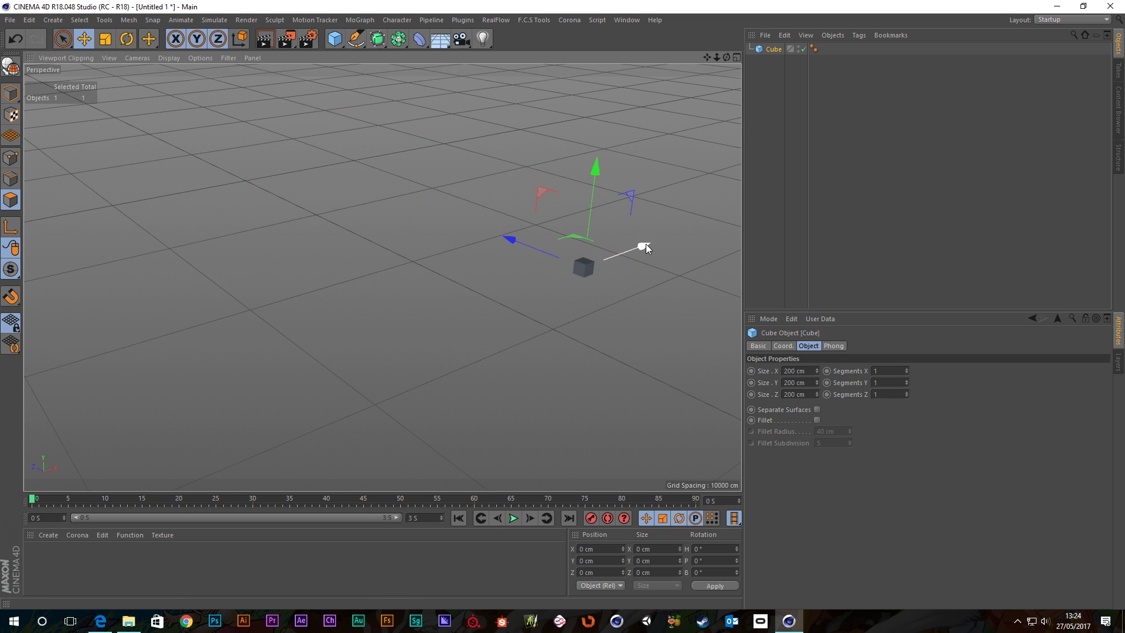
drag(644, 245, 356, 368)
drag(259, 301, 259, 147)
drag(276, 214, 436, 349)
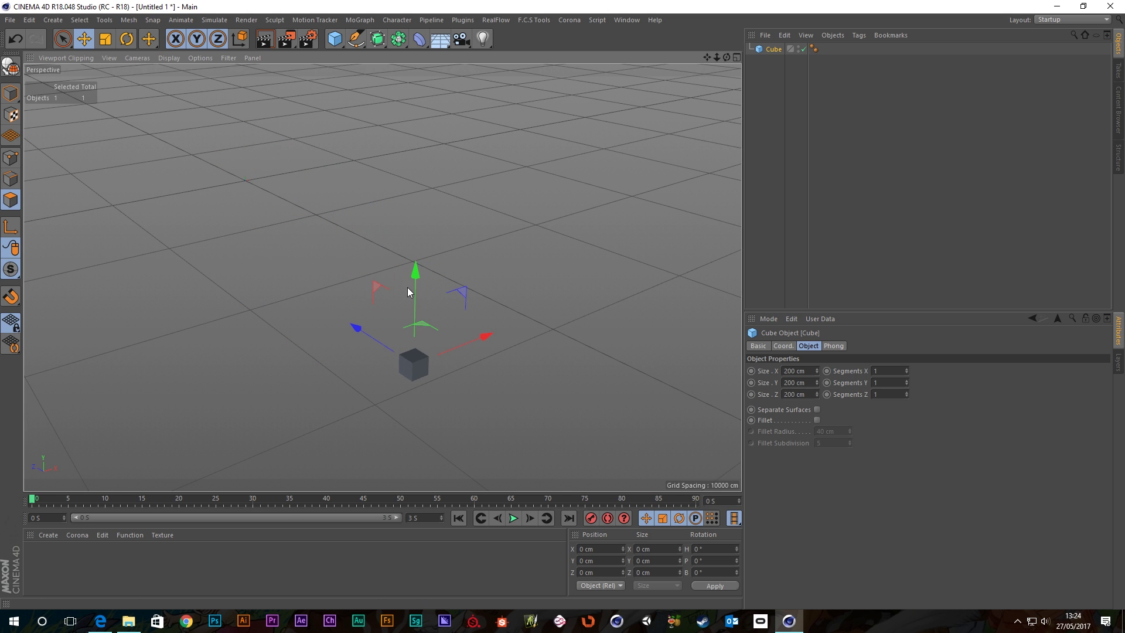
drag(418, 285, 413, 247)
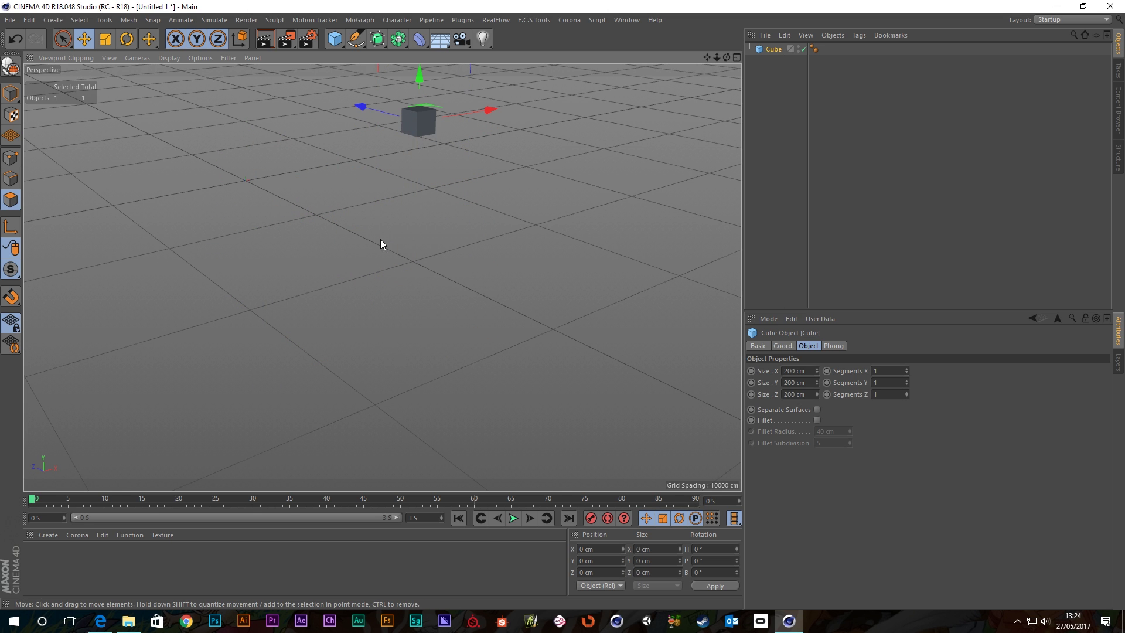
drag(361, 107, 397, 269)
- Undo the recent moves of the cube
key(ctrl+z)
key(ctrl+z)
key(ctrl+z)
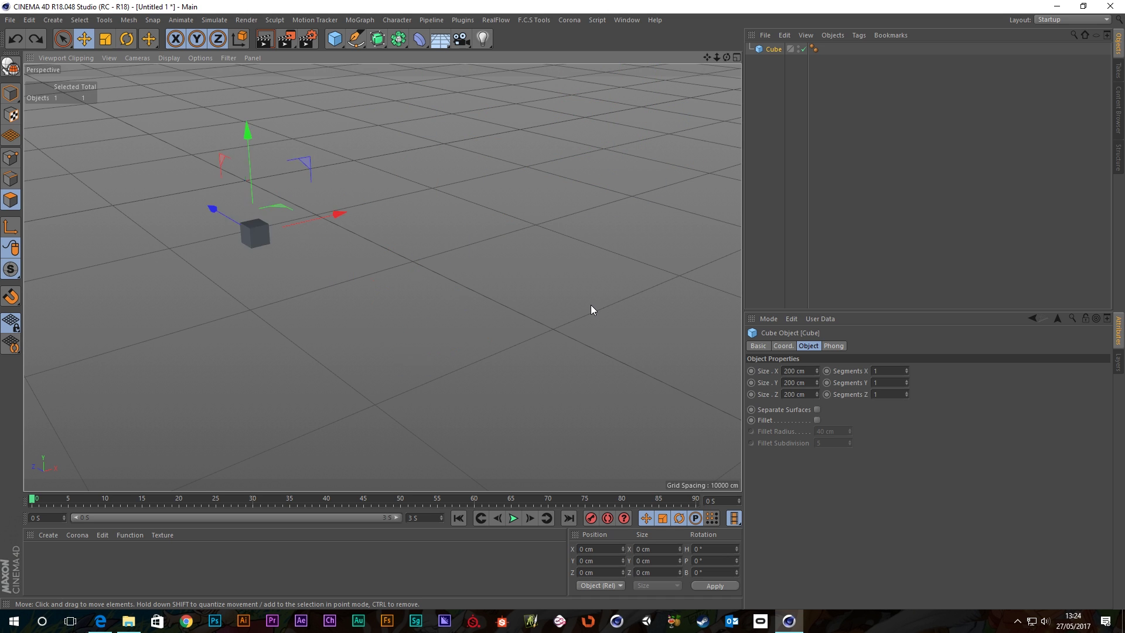
key(ctrl+z)
key(ctrl+z)
key(ctrl+z)
key(ctrl+z)
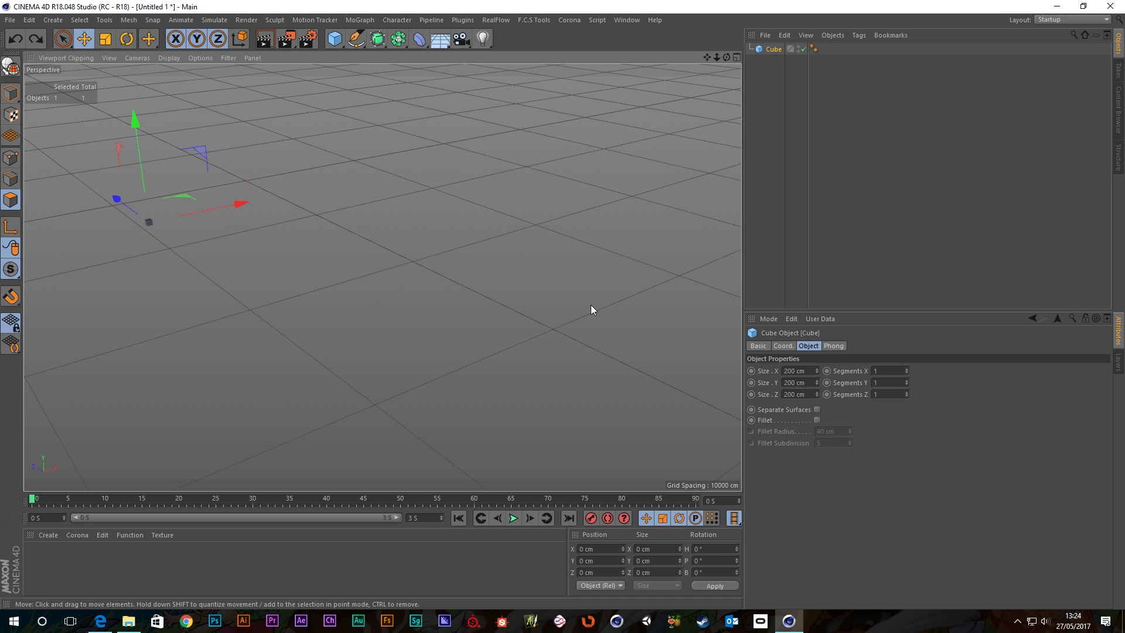
- Raise the cube above the grid along its Y axis
alt+middle_drag(203, 275, 405, 275)
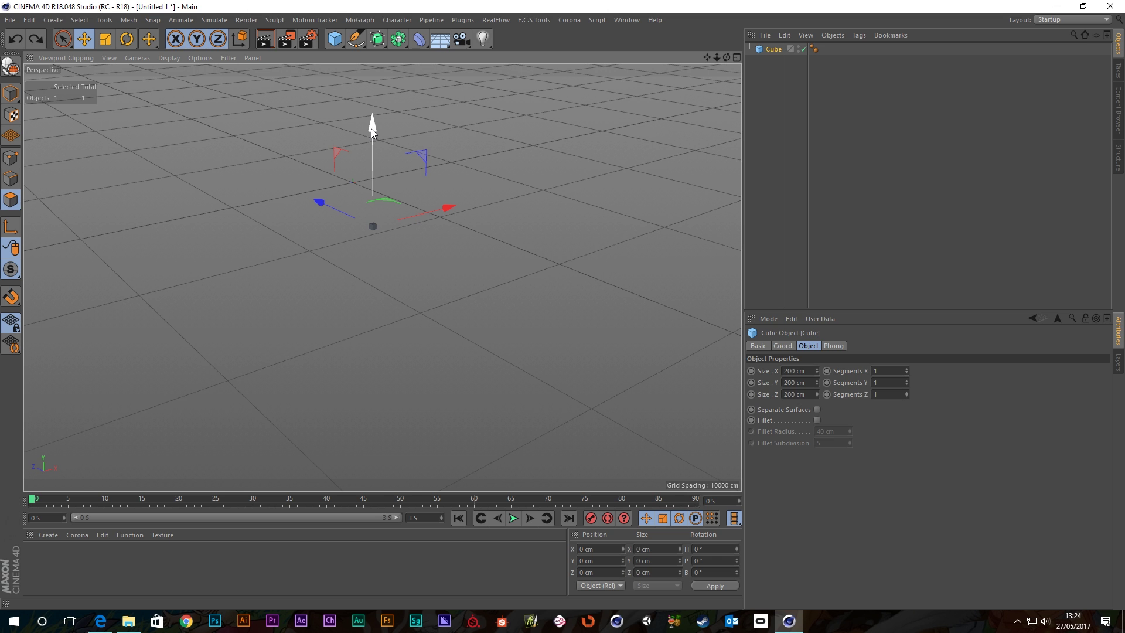
drag(374, 127, 372, 225)
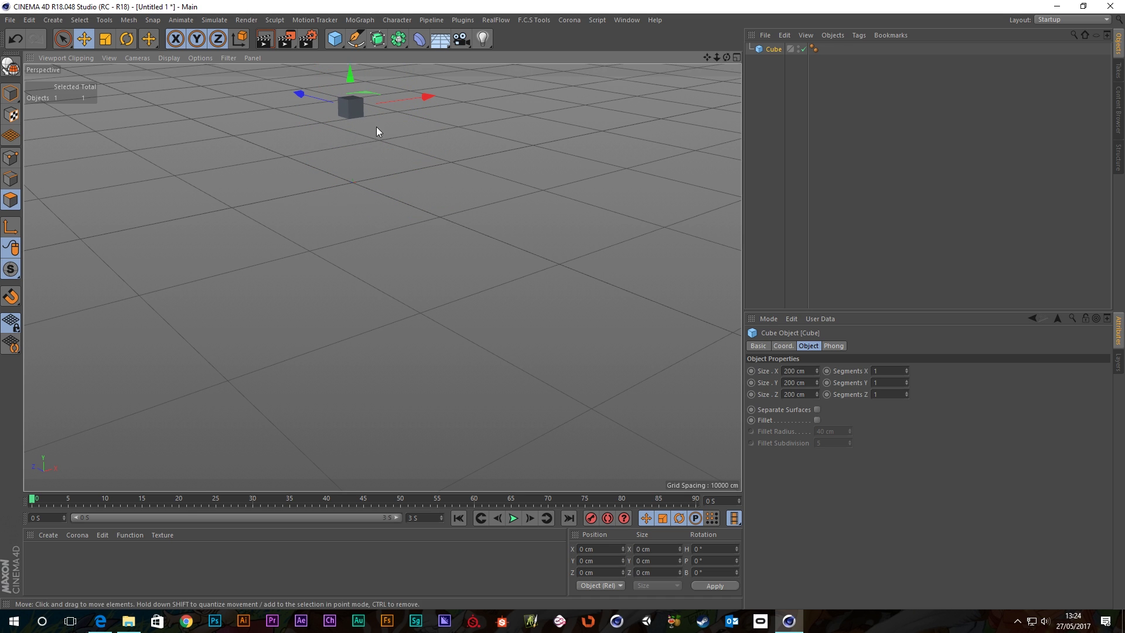
middle_drag(326, 141, 391, 219)
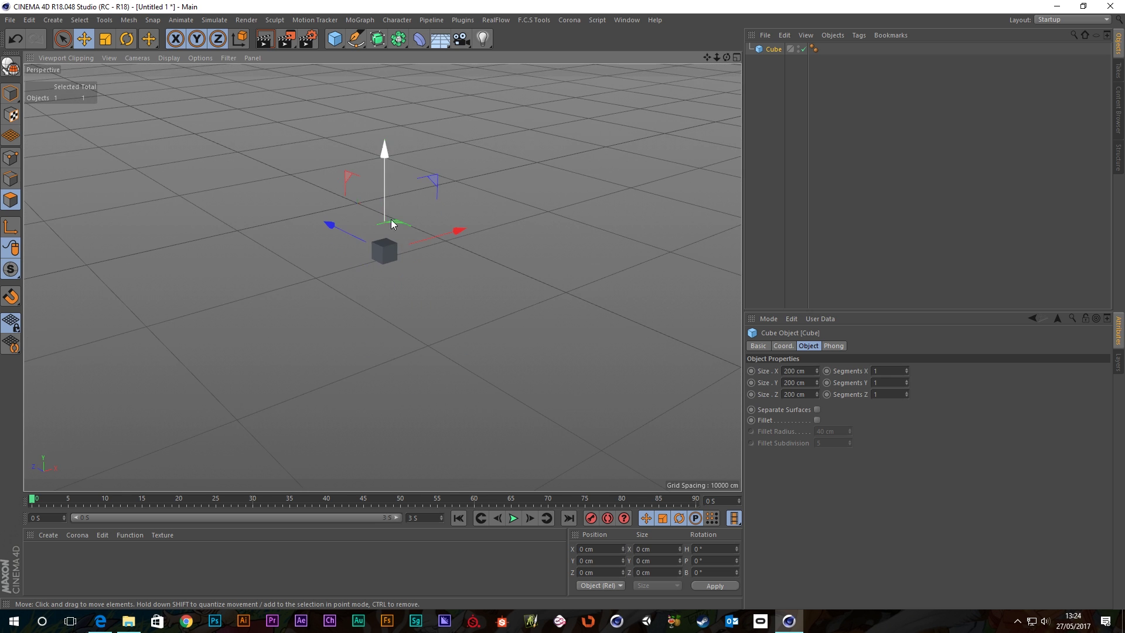
scroll(380, 226, up, 3)
scroll(385, 243, down, 1)
middle_drag(394, 276, 354, 198)
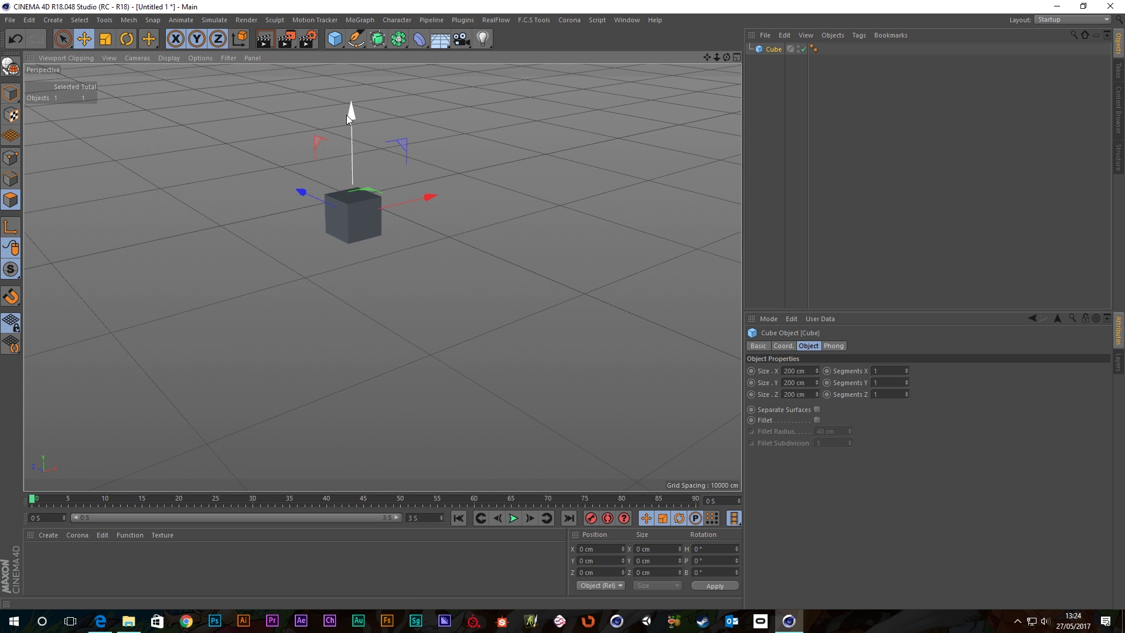
- Raise the cube further along its Y axis and frame it in the view
drag(346, 115, 338, 100)
scroll(353, 214, up, 3)
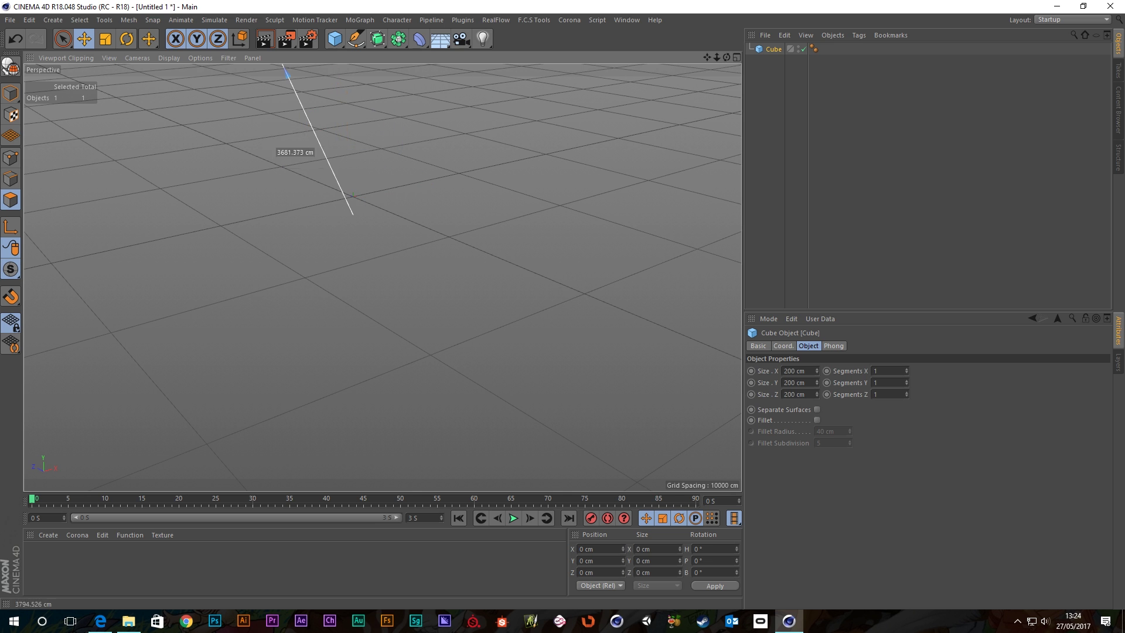
scroll(353, 215, down, 3)
scroll(353, 214, up, 3)
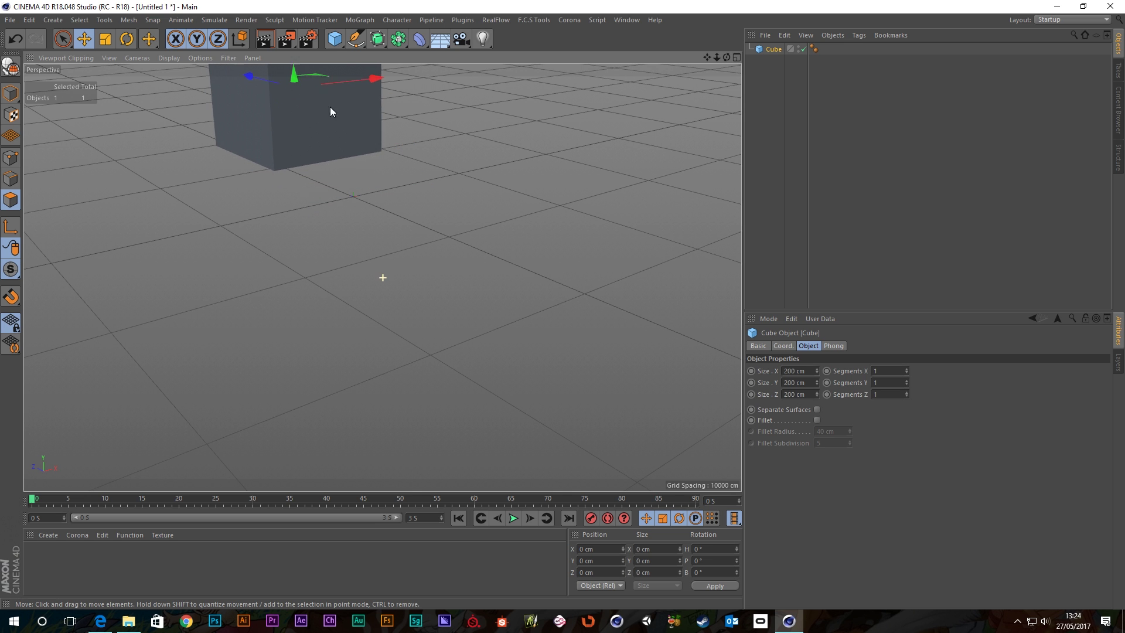
key(h)
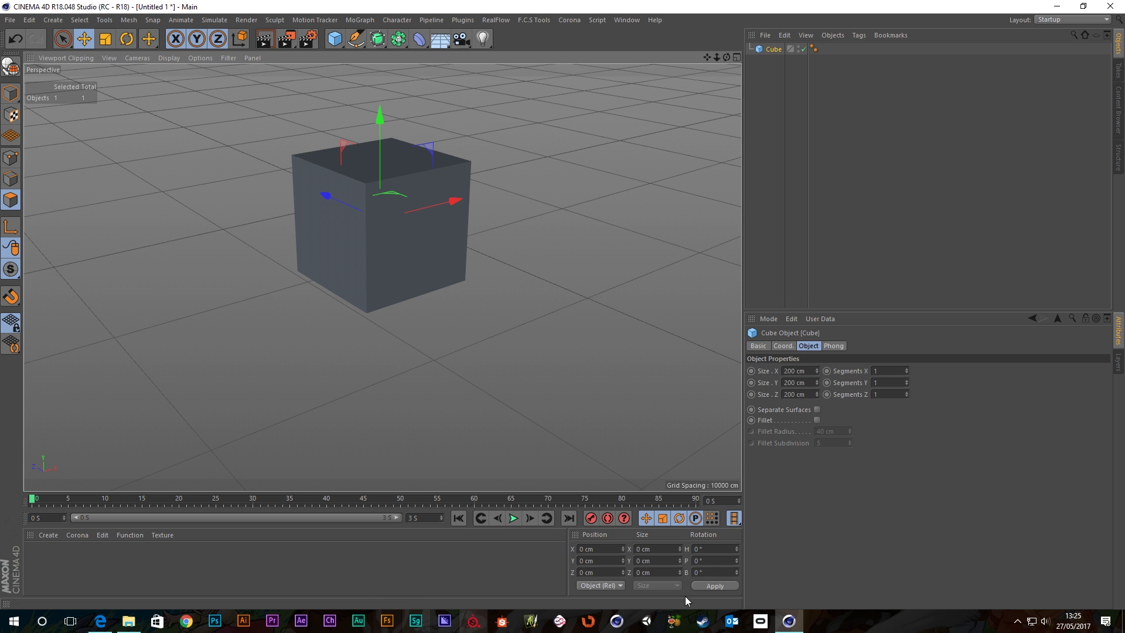
- Switch to the Microsoft Edge browser, open the Digital Meat site's Tutorials page and review the poll on upcoming tutorials
click(101, 621)
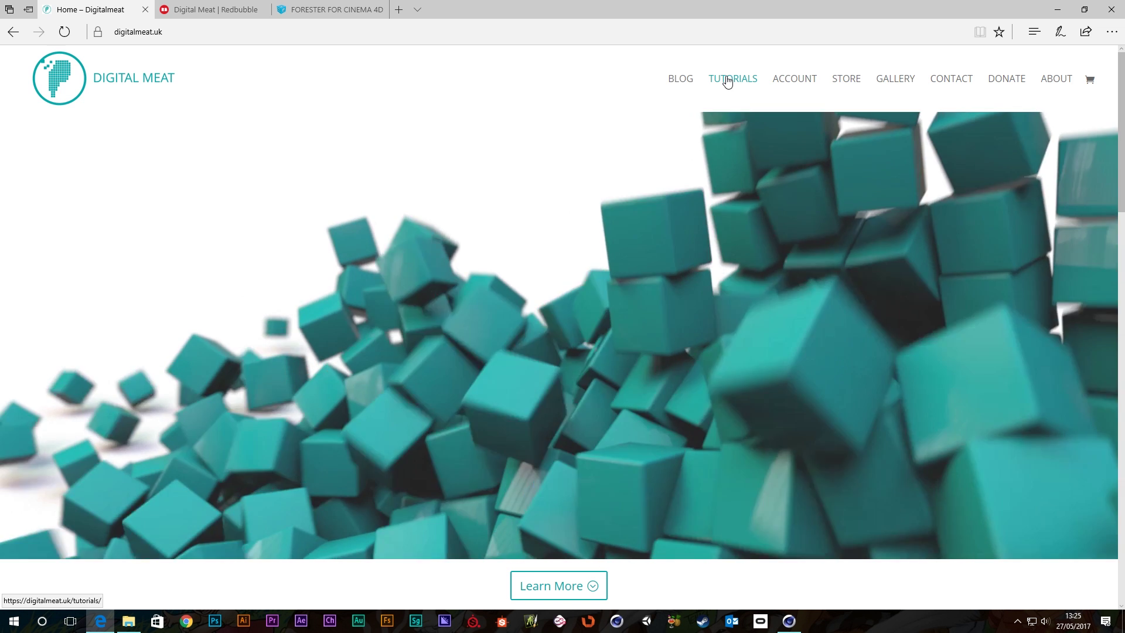
click(724, 80)
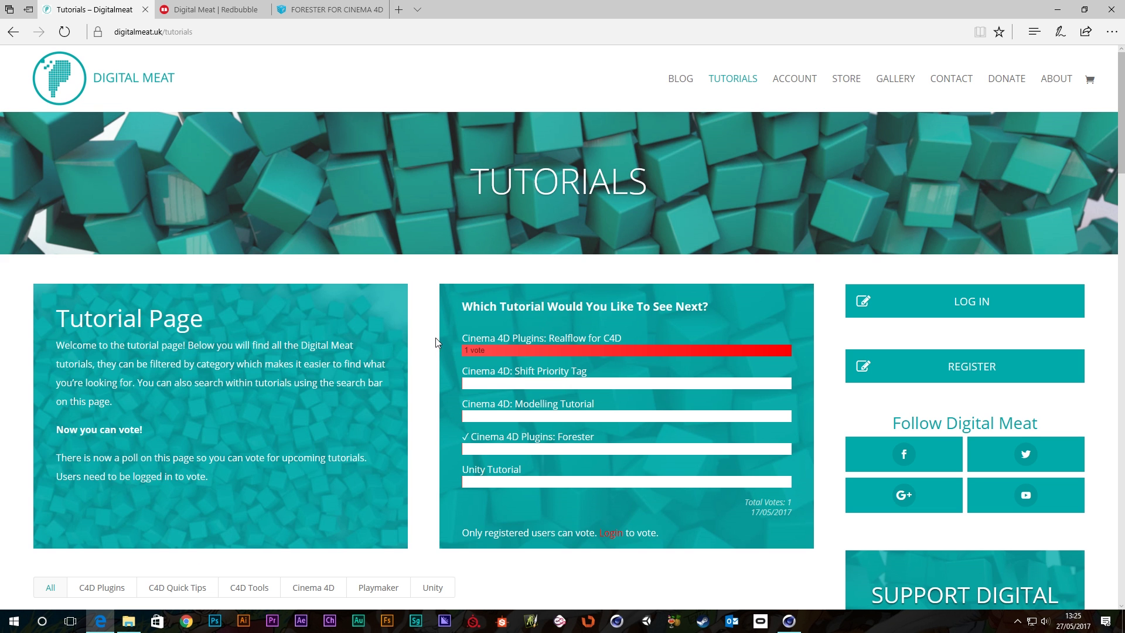
scroll(436, 335, down, 1)
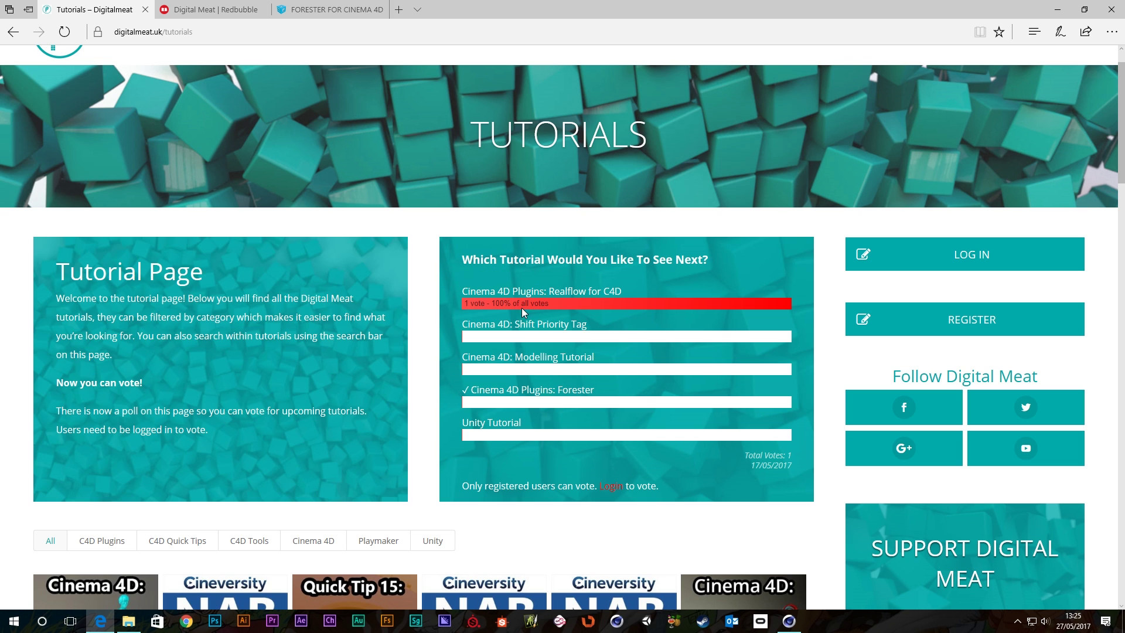
scroll(423, 335, down, 1)
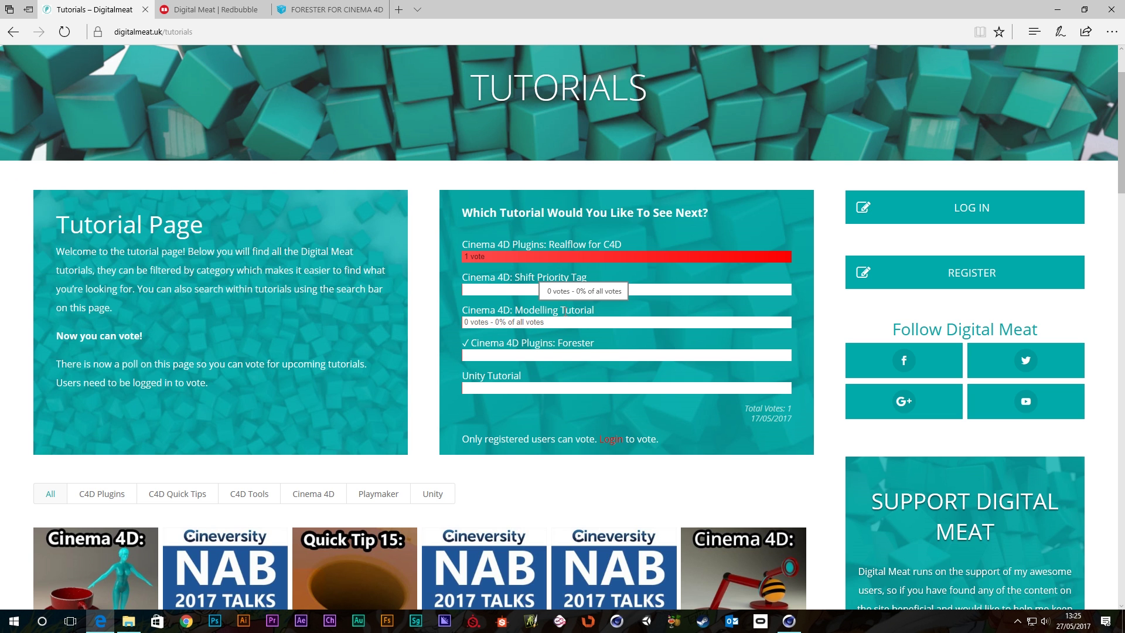
scroll(440, 317, down, 1)
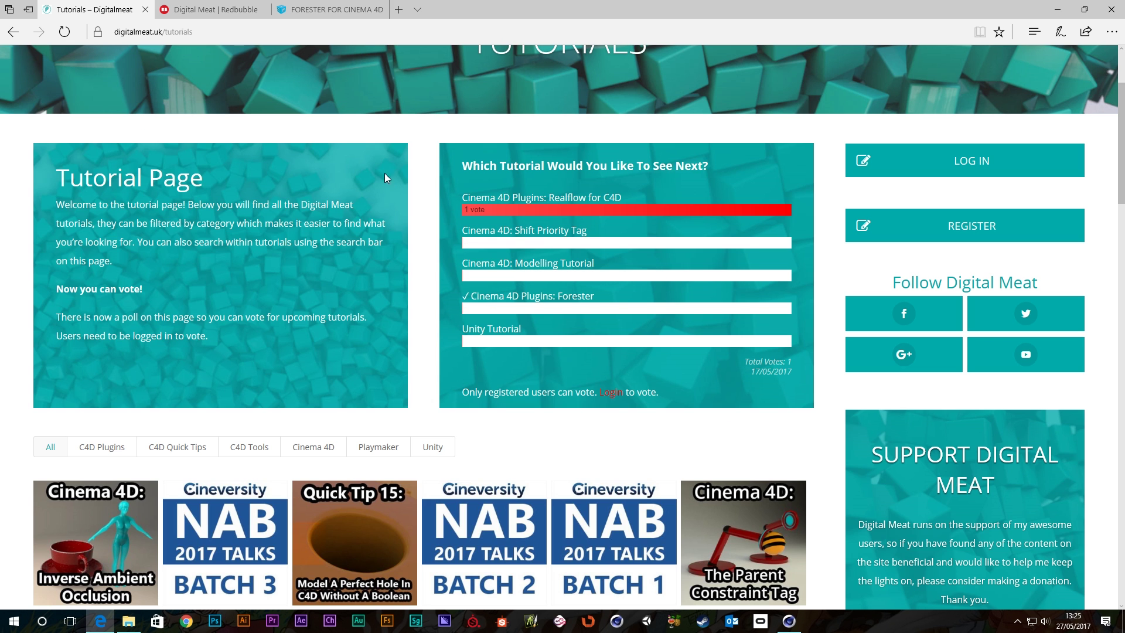
- Show the open Forester for Cinema 4D page and look through its tree, Multiflora, MultiCloner and rock feature overviews
click(315, 5)
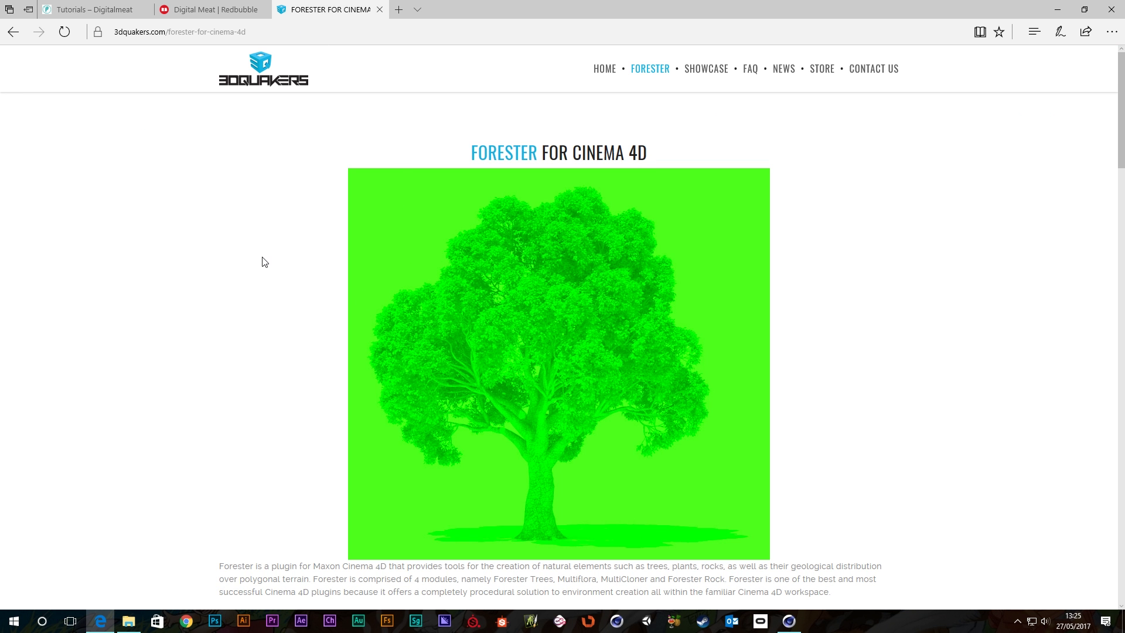
scroll(680, 360, down, 2)
scroll(766, 336, up, 2)
scroll(825, 264, down, 6)
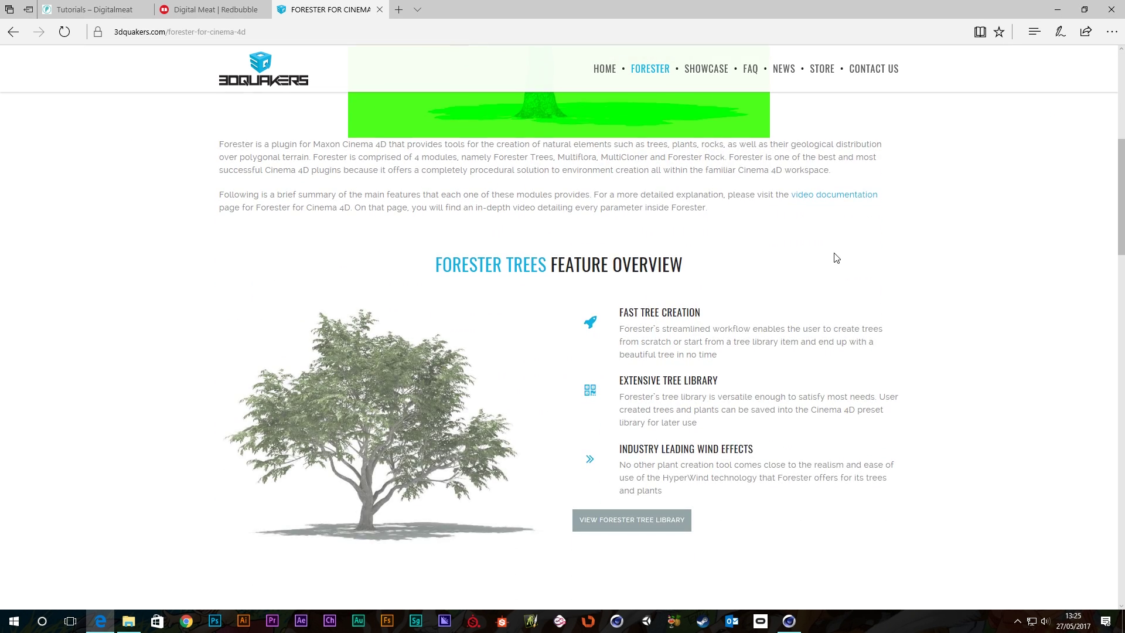
scroll(168, 260, down, 6)
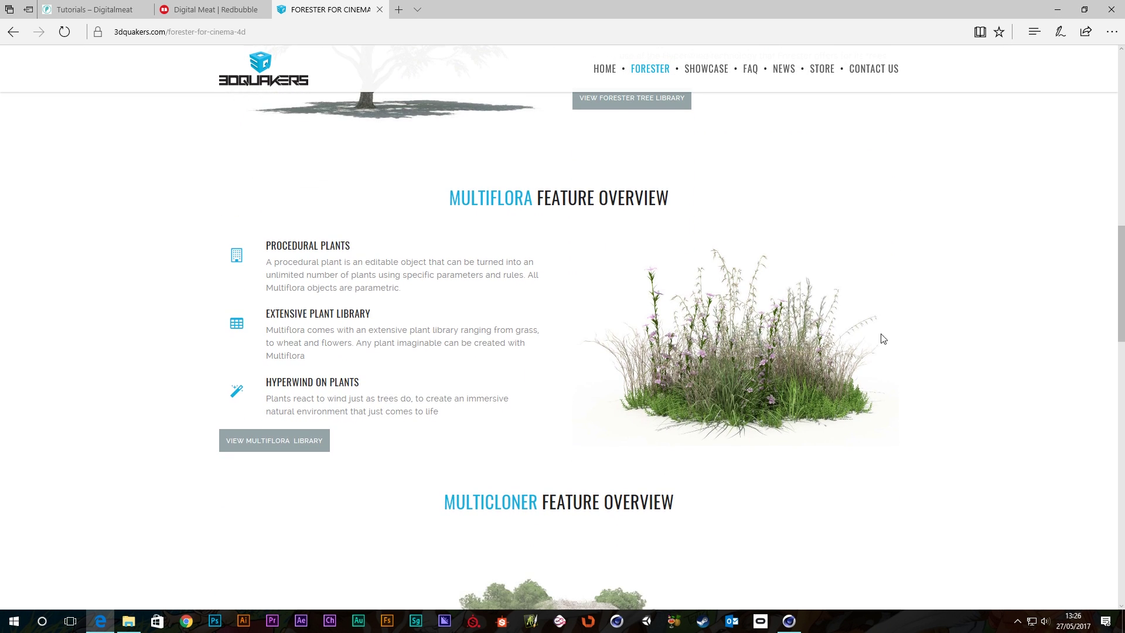
scroll(908, 334, down, 3)
scroll(908, 336, down, 4)
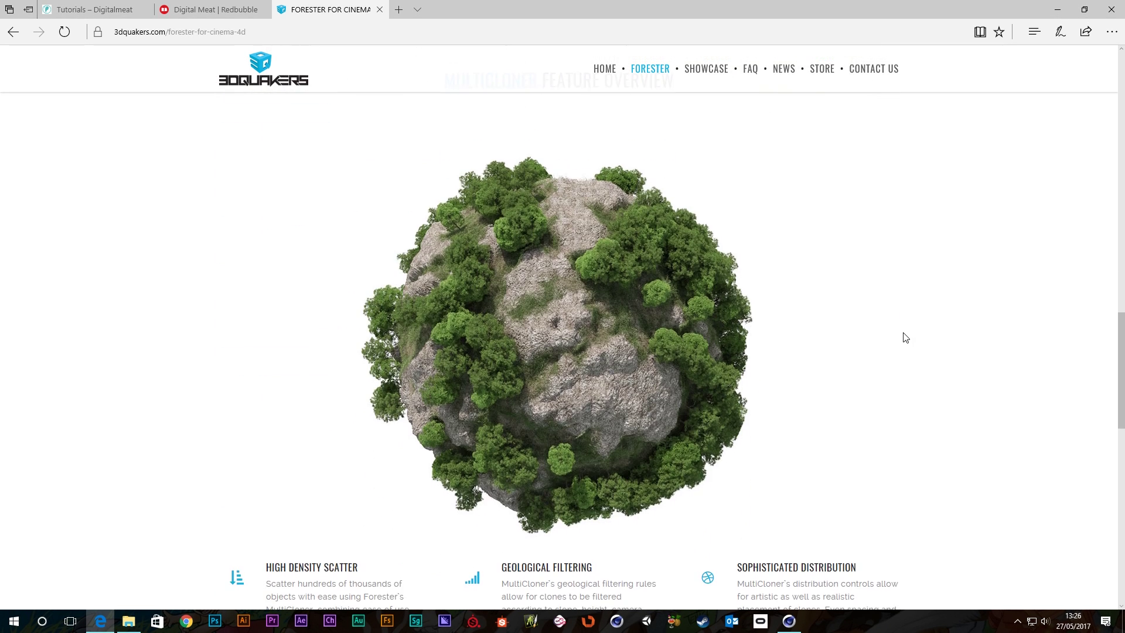
scroll(903, 336, down, 1)
scroll(879, 343, up, 3)
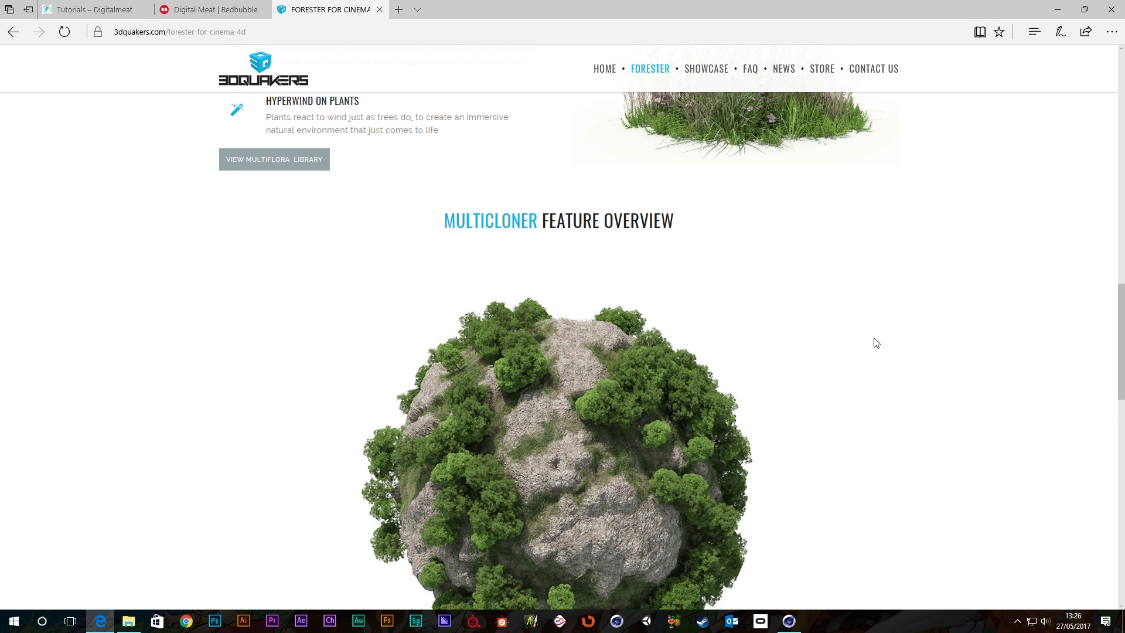
scroll(873, 342, down, 7)
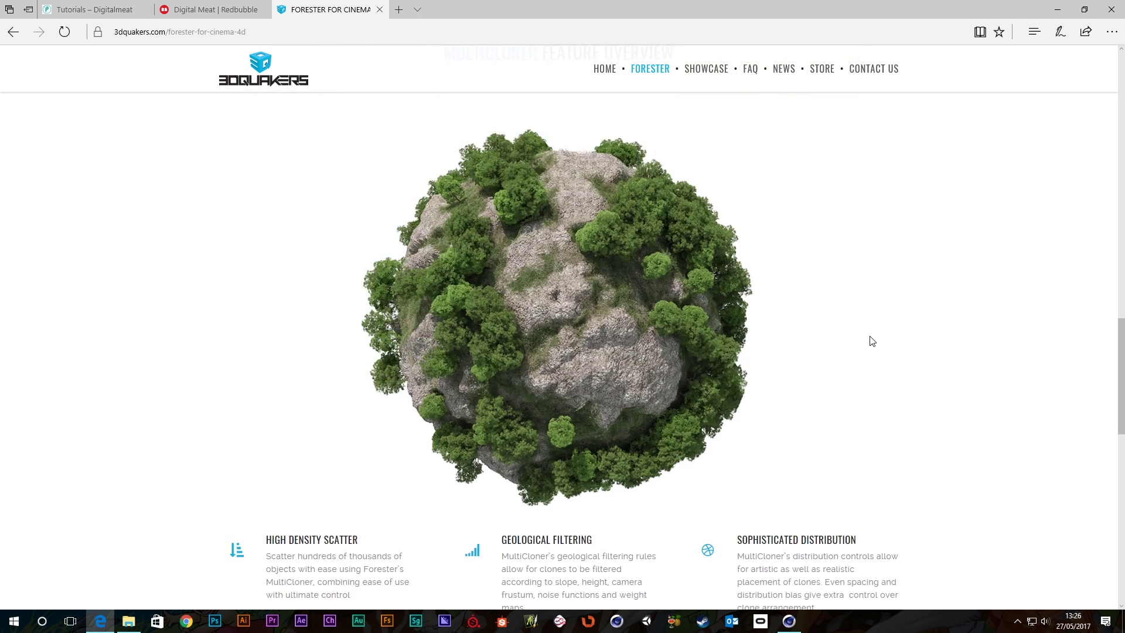
scroll(861, 344, down, 6)
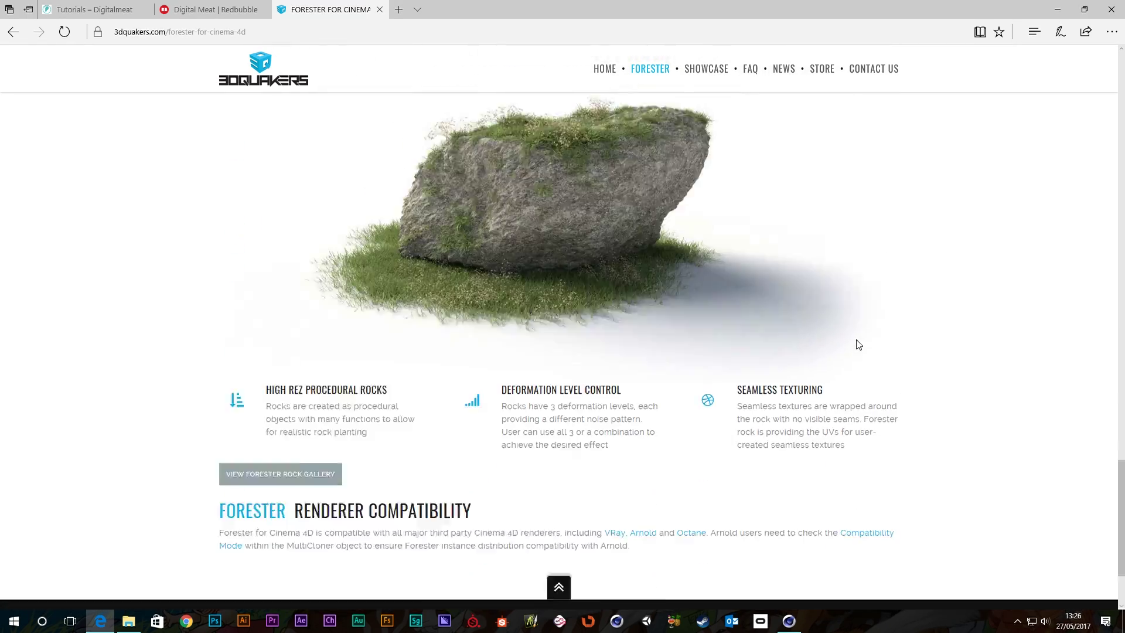
scroll(844, 343, up, 5)
scroll(830, 343, up, 15)
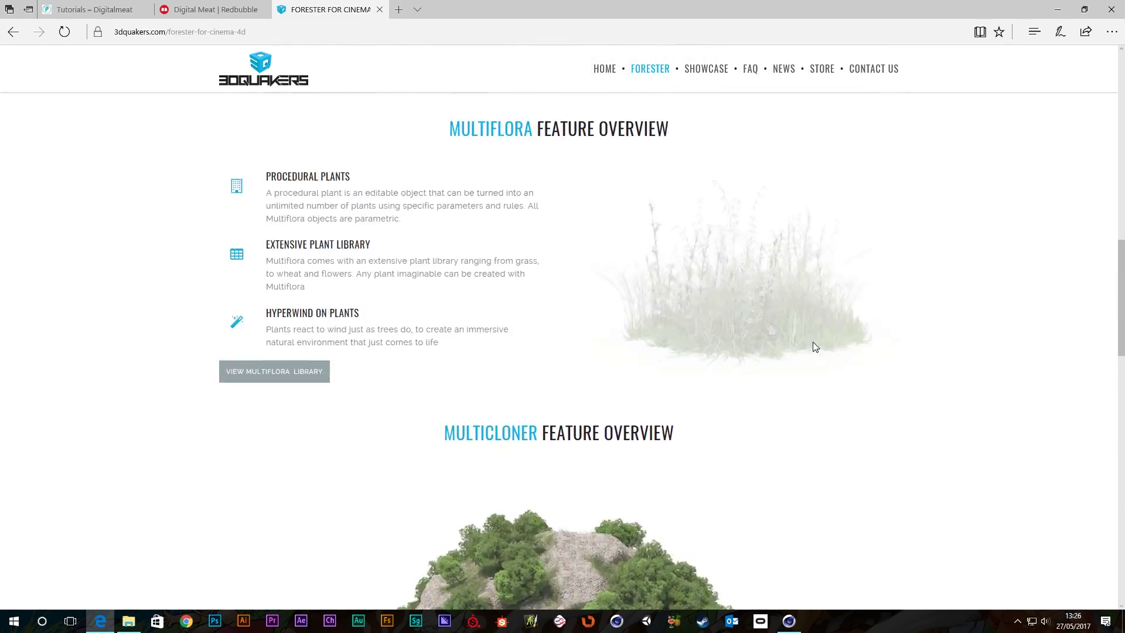
scroll(802, 347, up, 4)
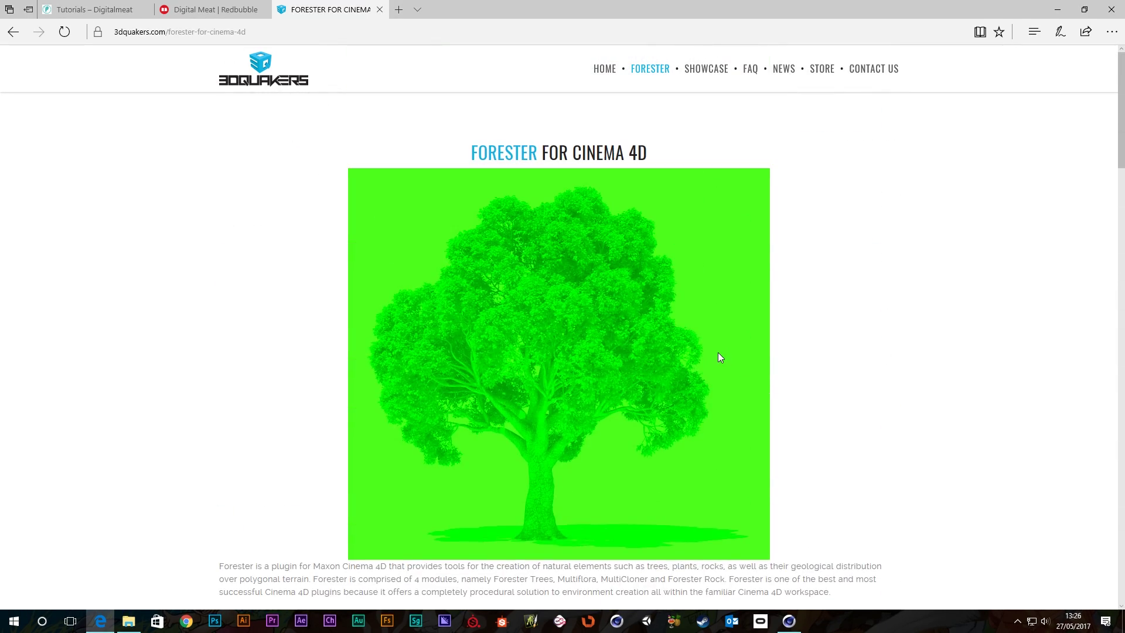
scroll(293, 316, down, 12)
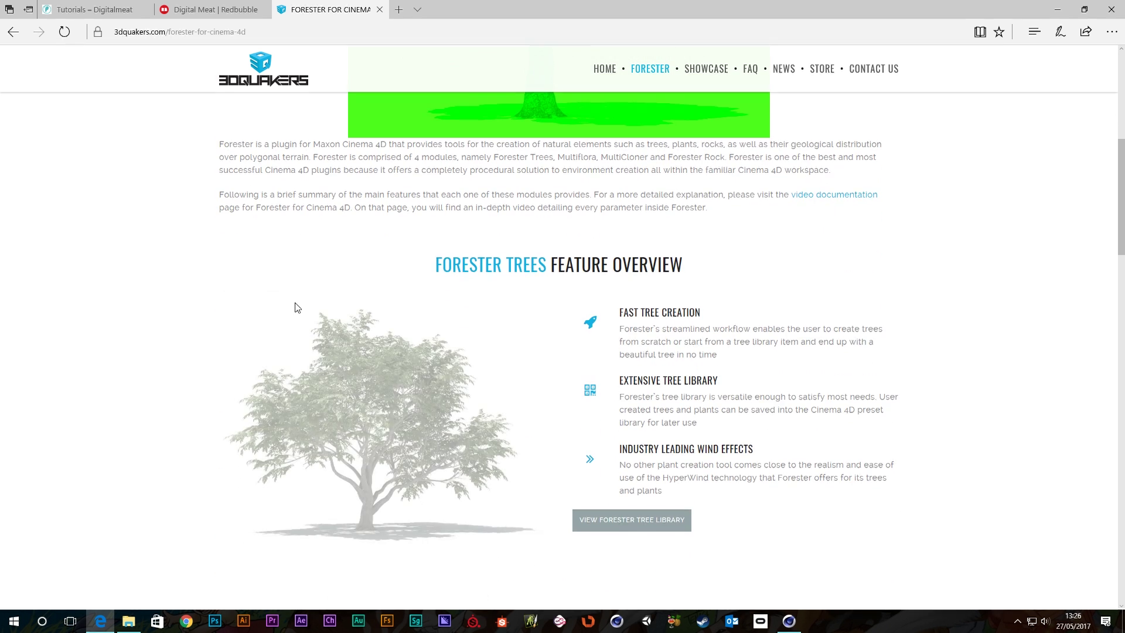
scroll(94, 305, up, 5)
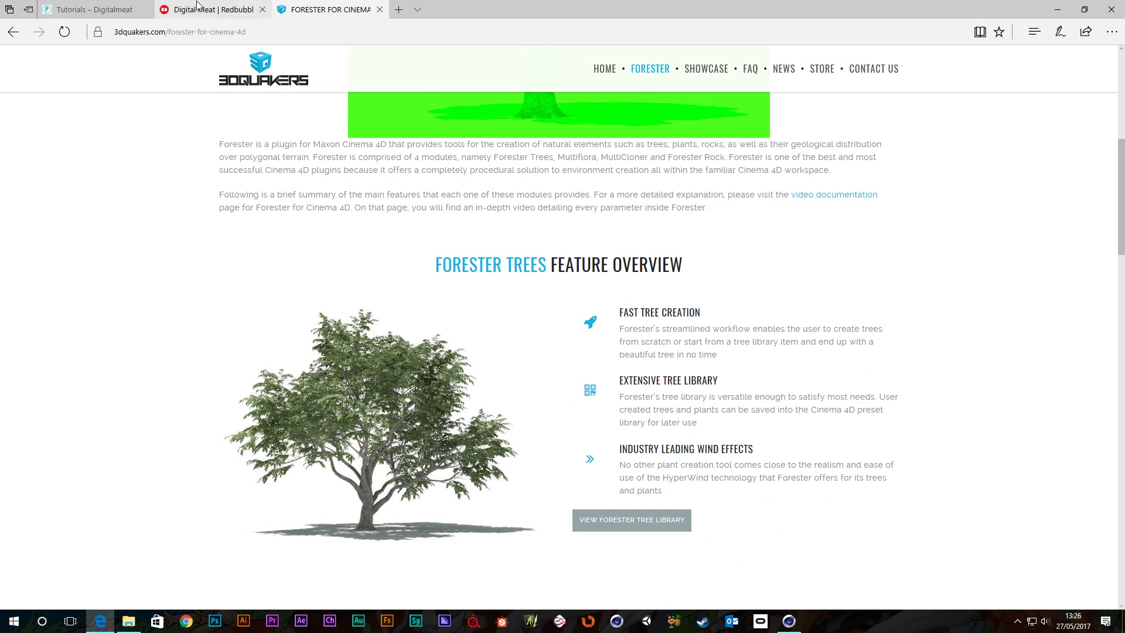
- Close the Forester page and look over the poll and tutorial list on the Digital Meat Tutorials page
click(381, 11)
click(102, 6)
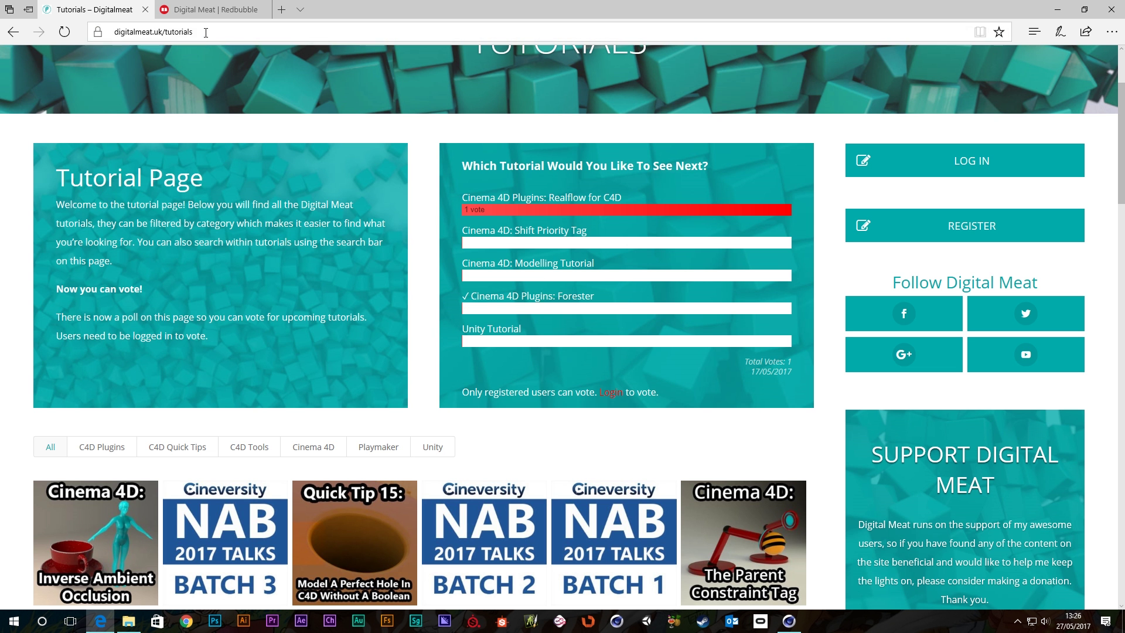
scroll(387, 328, down, 5)
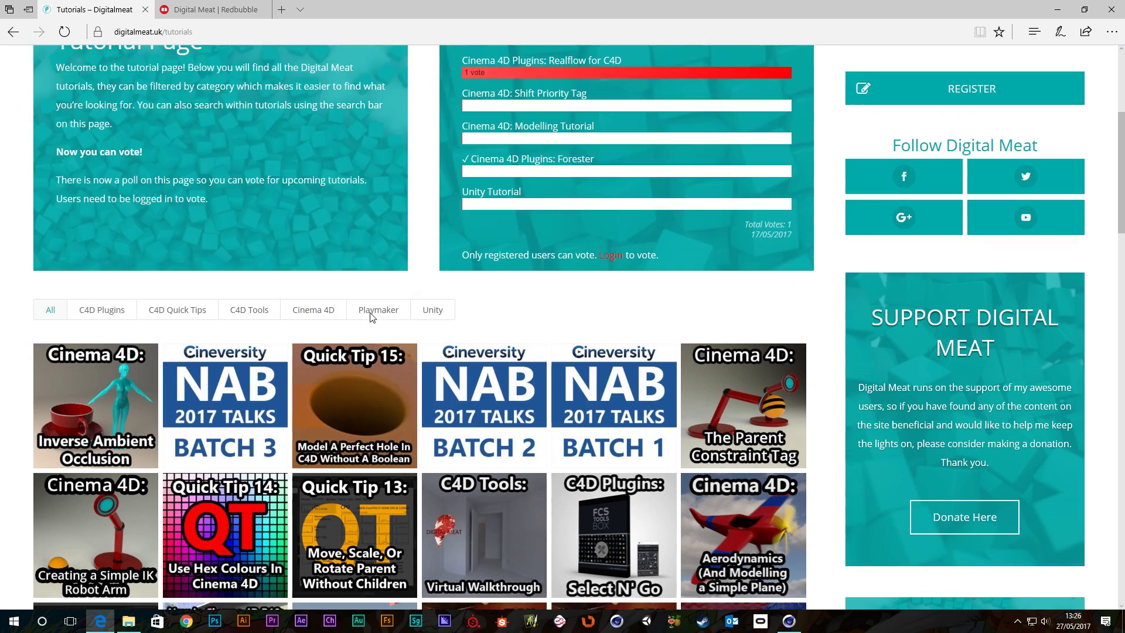
scroll(567, 351, up, 7)
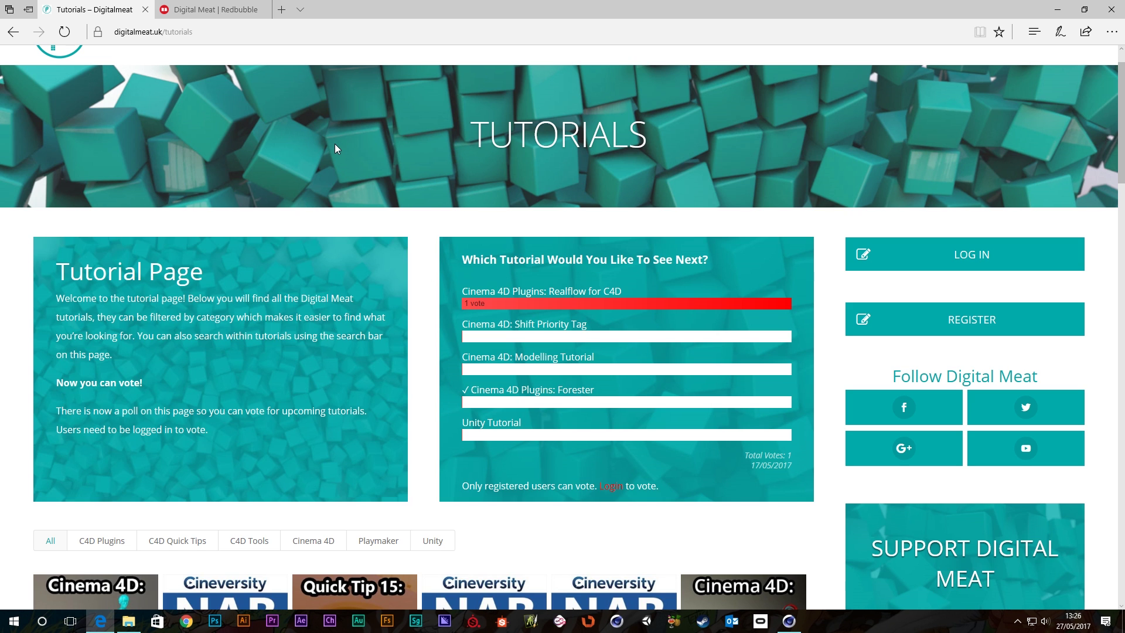
- Show Digital Meat's Redbubble page, reload it and look at its collections and recently added works
click(212, 17)
click(62, 33)
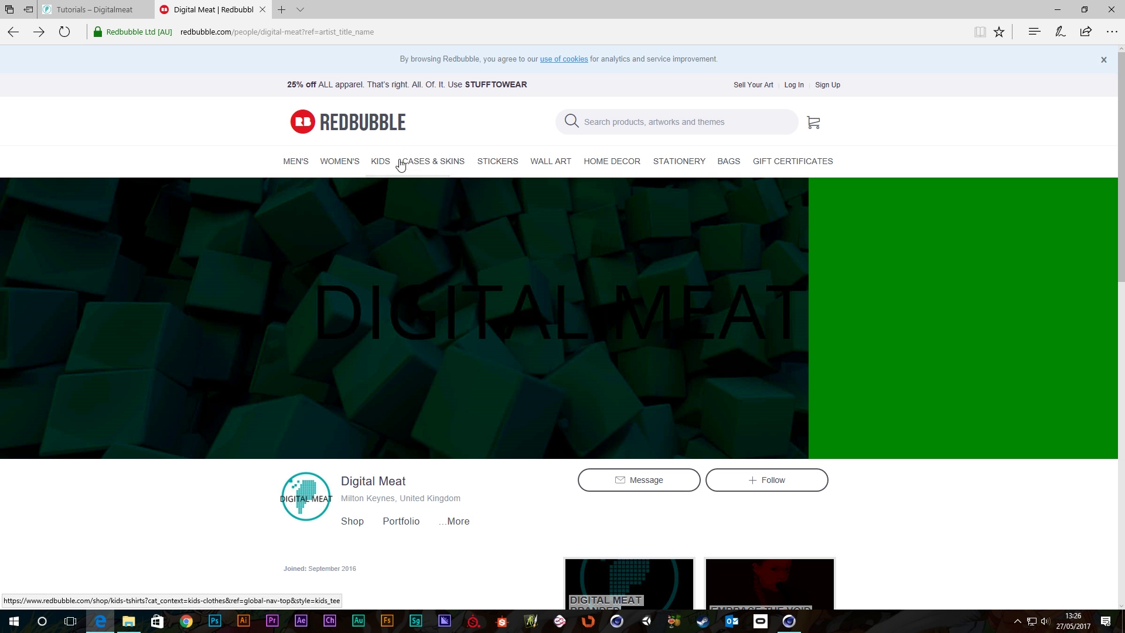
key(F5)
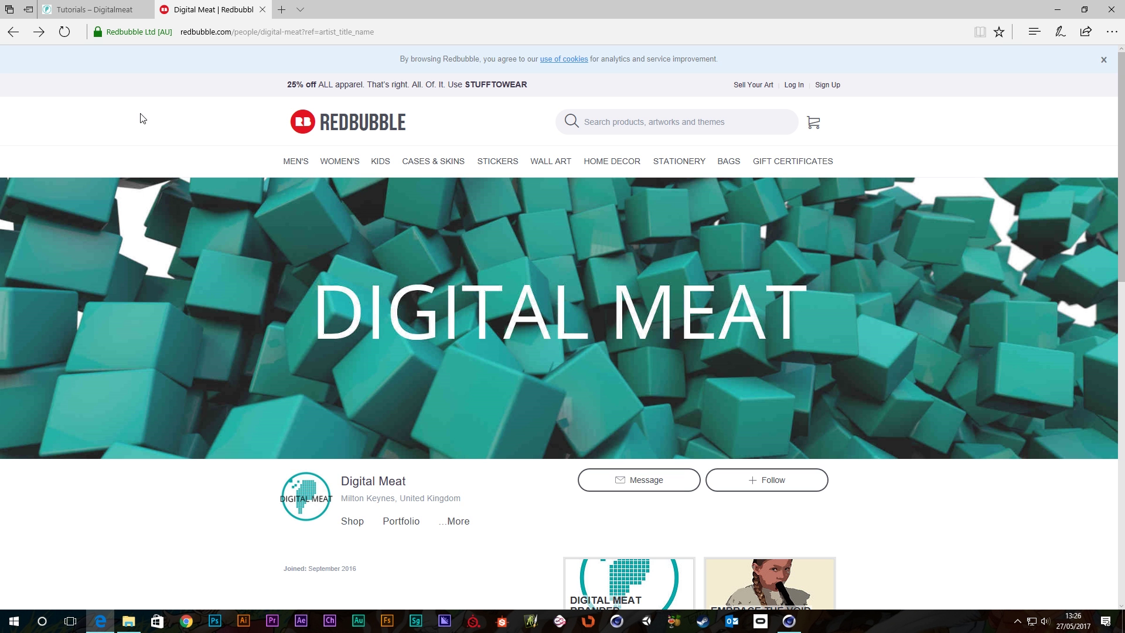
scroll(428, 244, down, 4)
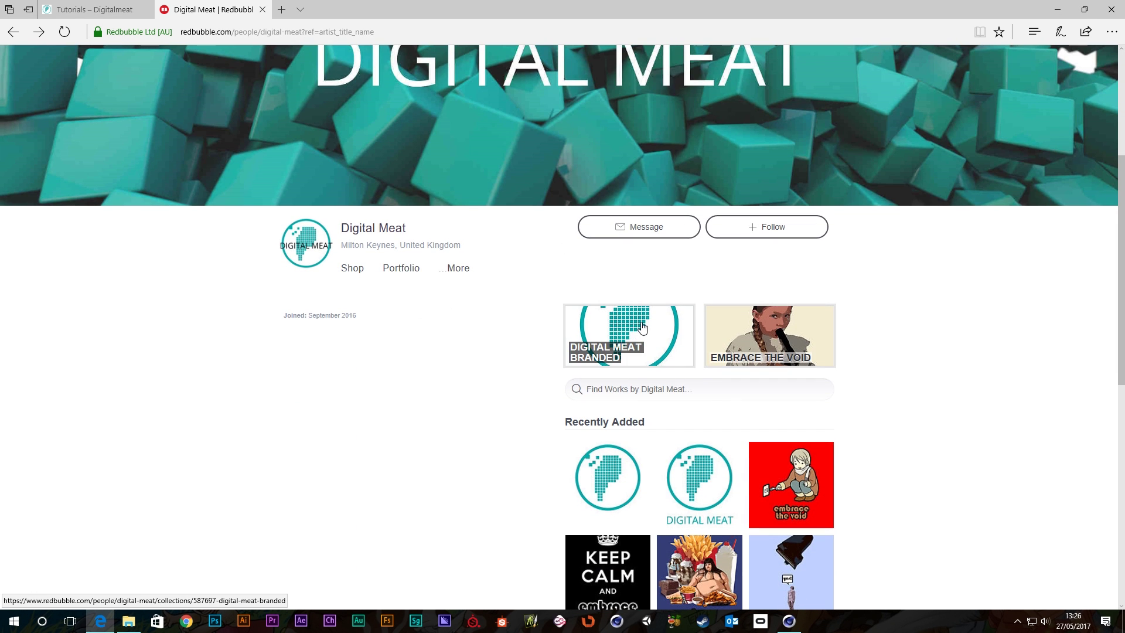
- Open the Digital Meat Logo With Text design from the Digital Meat Branded collection and look through its products
click(638, 327)
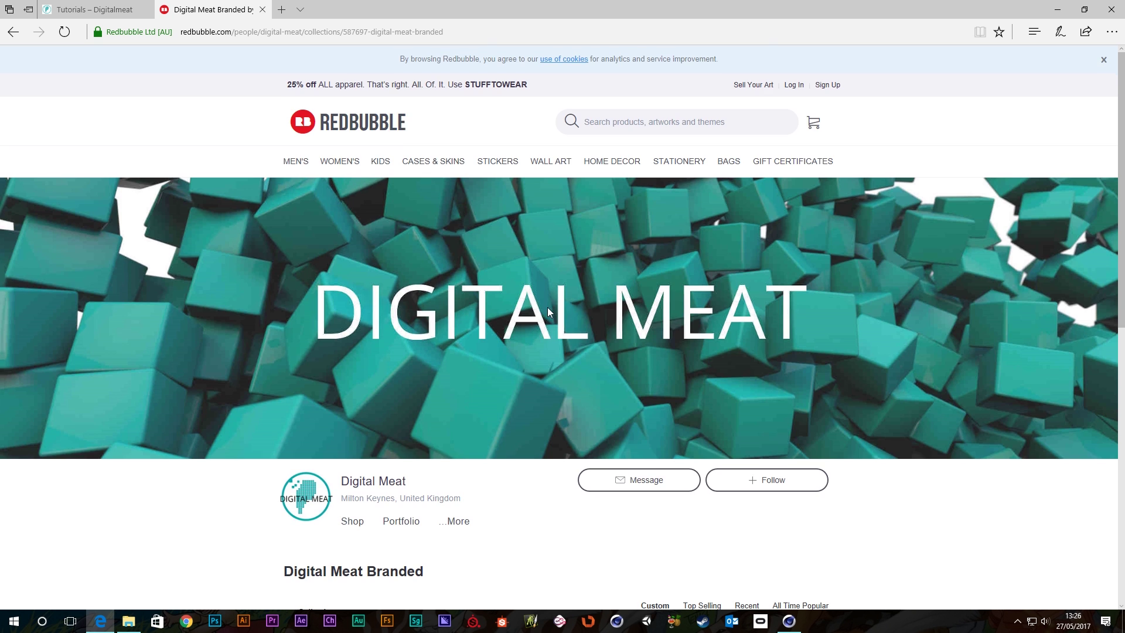
scroll(527, 322, down, 5)
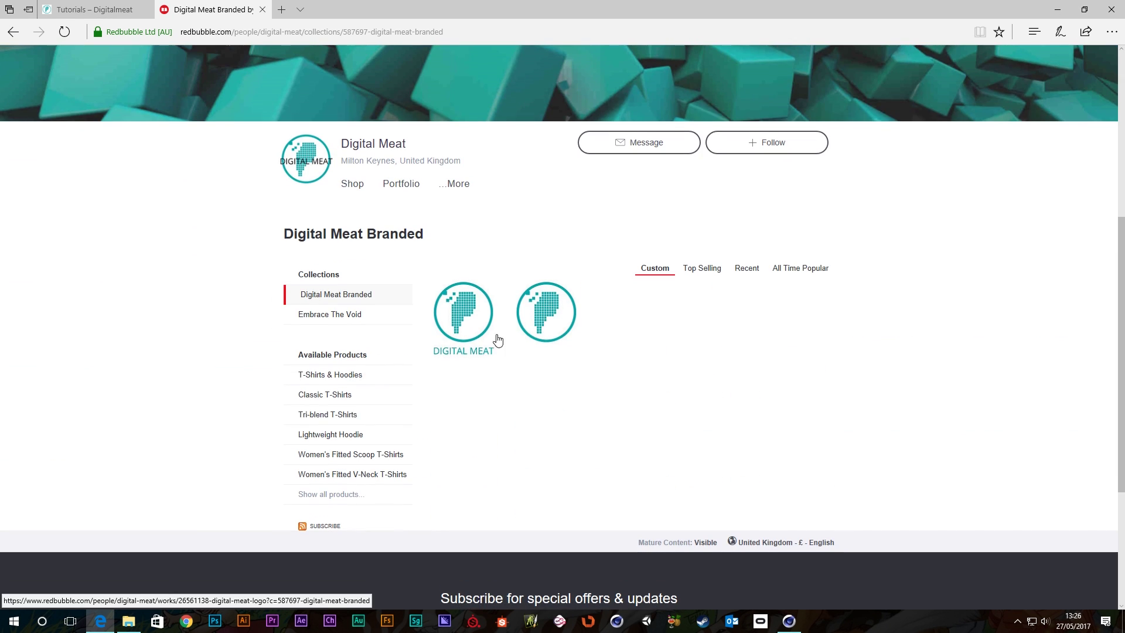
click(462, 319)
scroll(376, 316, down, 5)
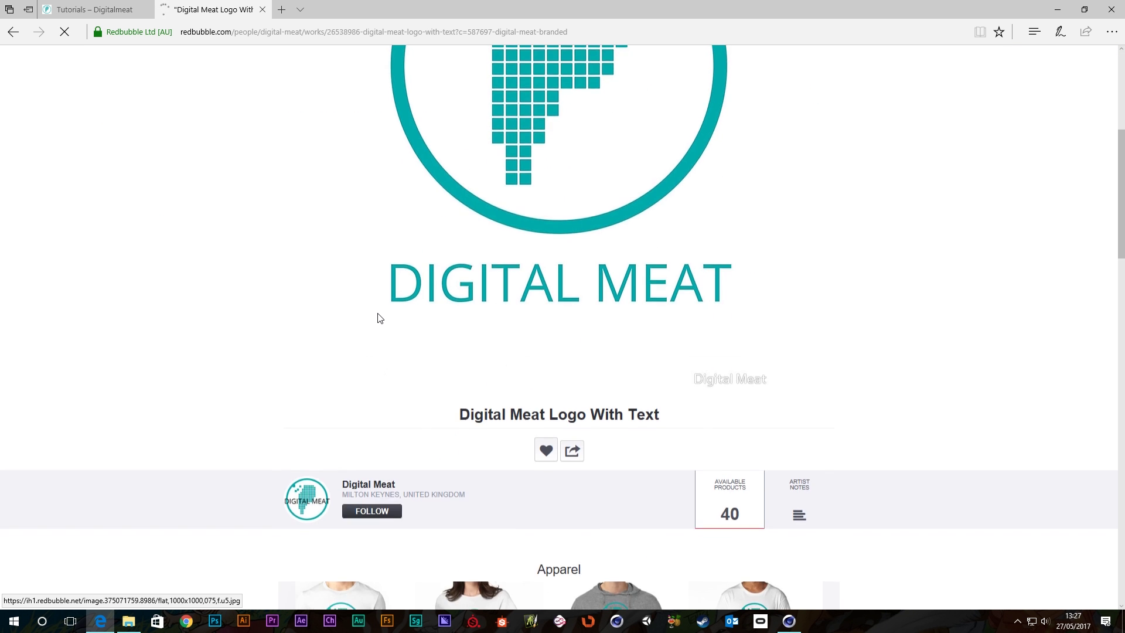
scroll(189, 291, down, 7)
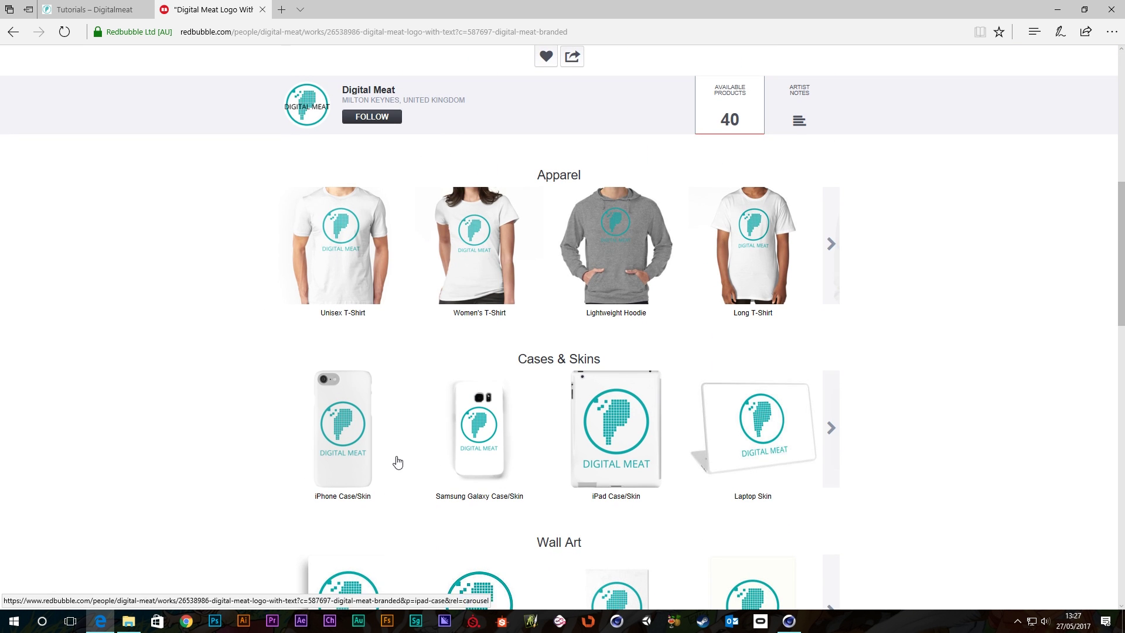
scroll(213, 369, down, 4)
scroll(138, 316, down, 1)
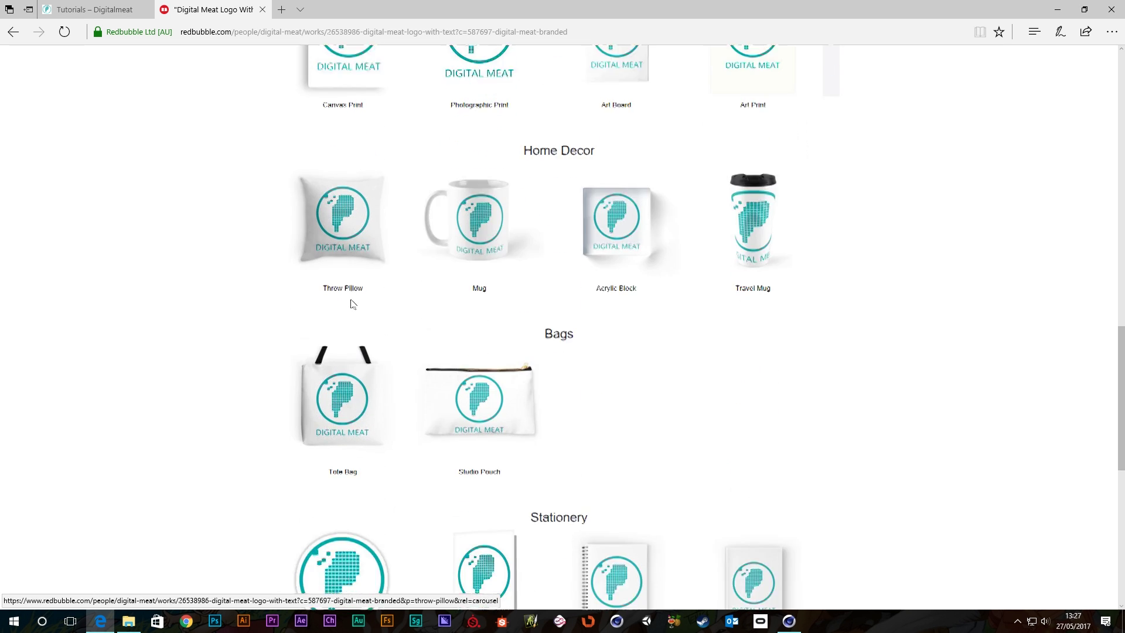
scroll(351, 304, down, 4)
scroll(223, 176, up, 20)
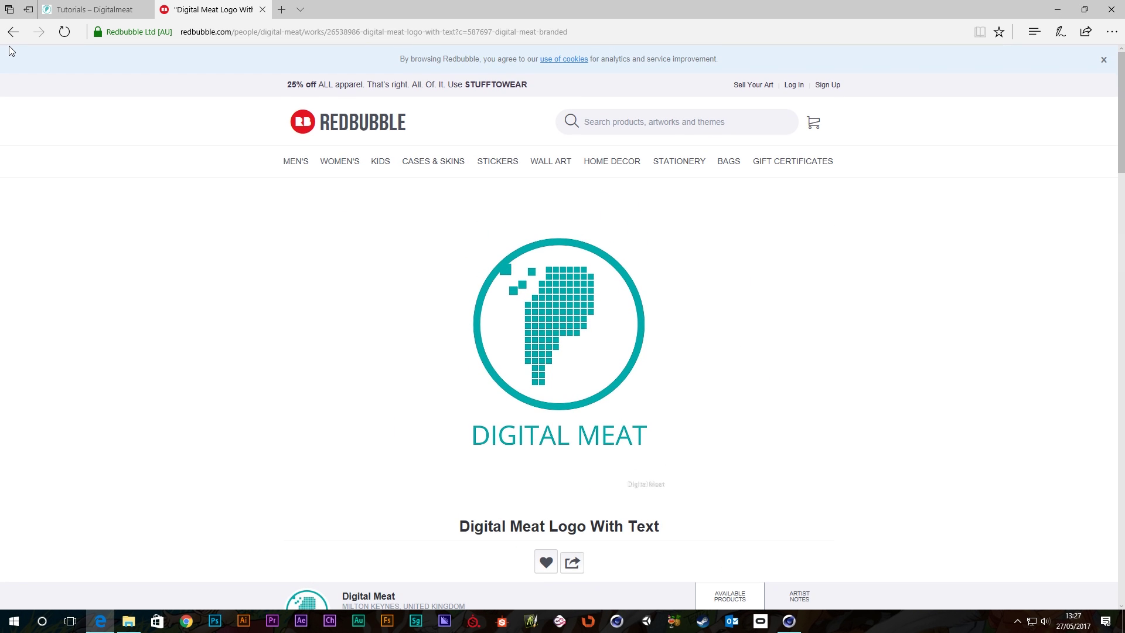
- Return to the Digital Meat Branded collection, open the logo design without text and look through its products
scroll(451, 382, down, 5)
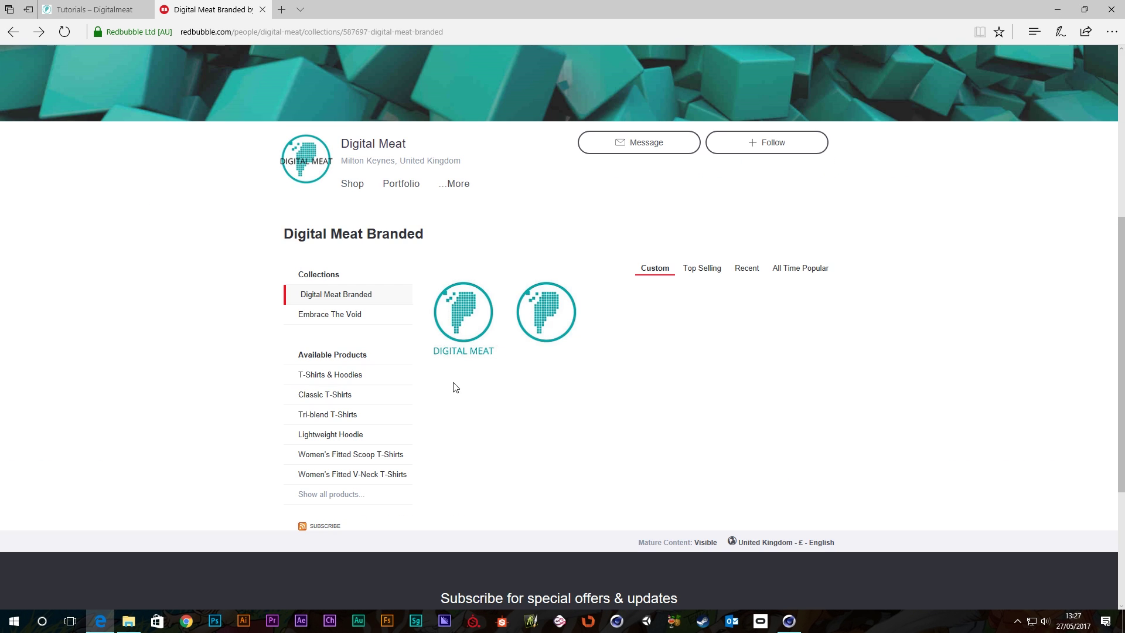
click(544, 324)
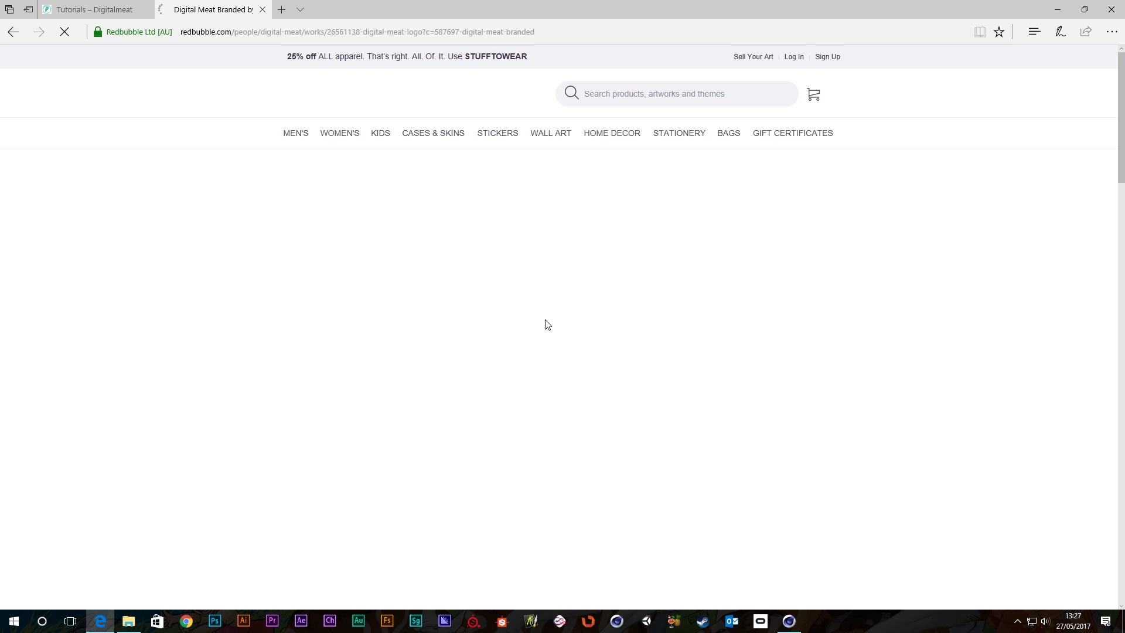
scroll(545, 322, down, 8)
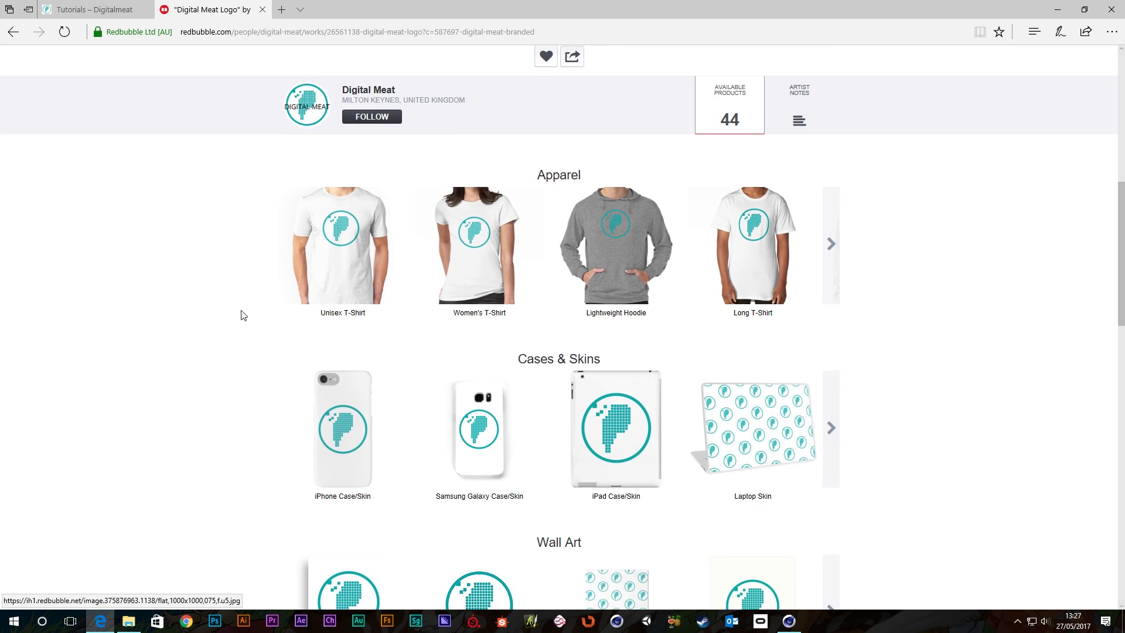
scroll(245, 310, down, 10)
scroll(245, 308, up, 15)
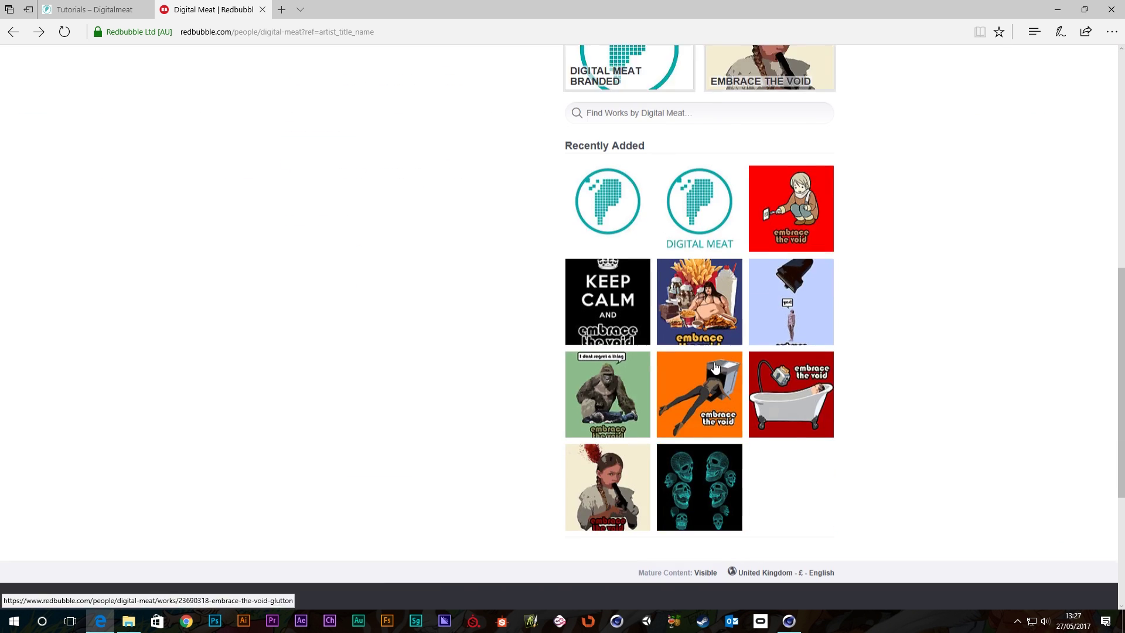
- Open the Oven Head design from the Embrace The Void collection and look through its available products
scroll(756, 293, up, 3)
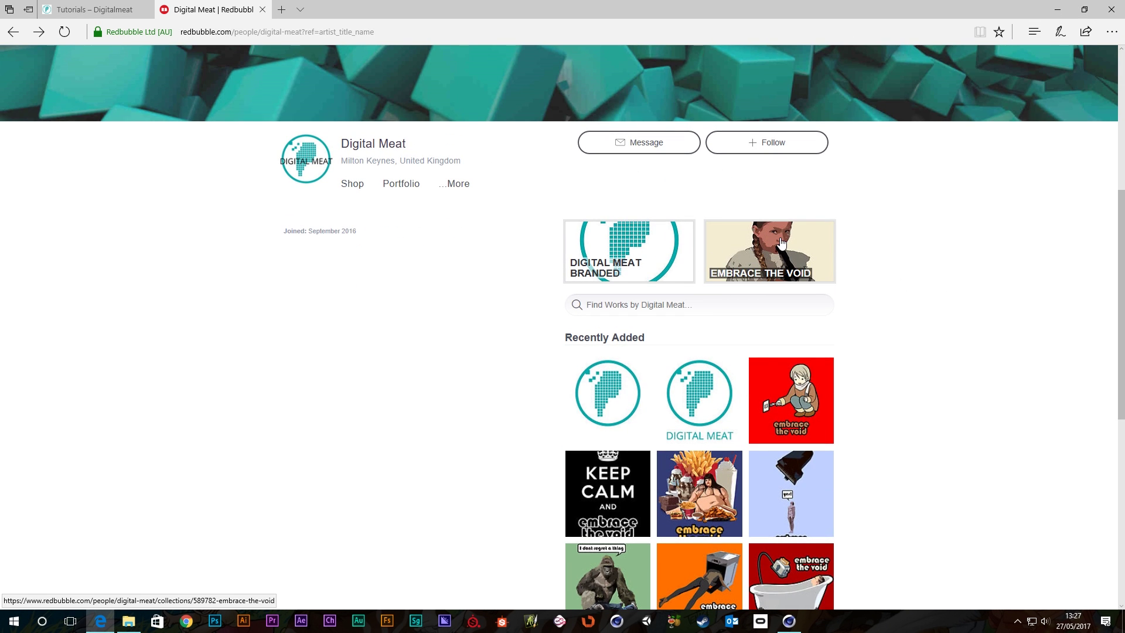
scroll(739, 410, down, 5)
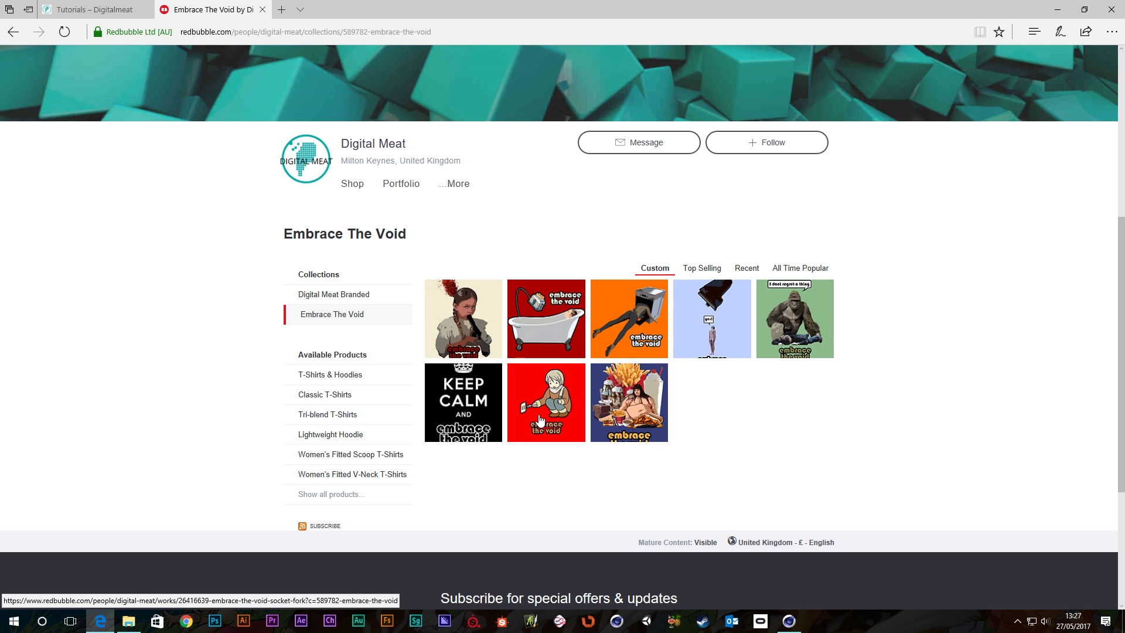
click(618, 310)
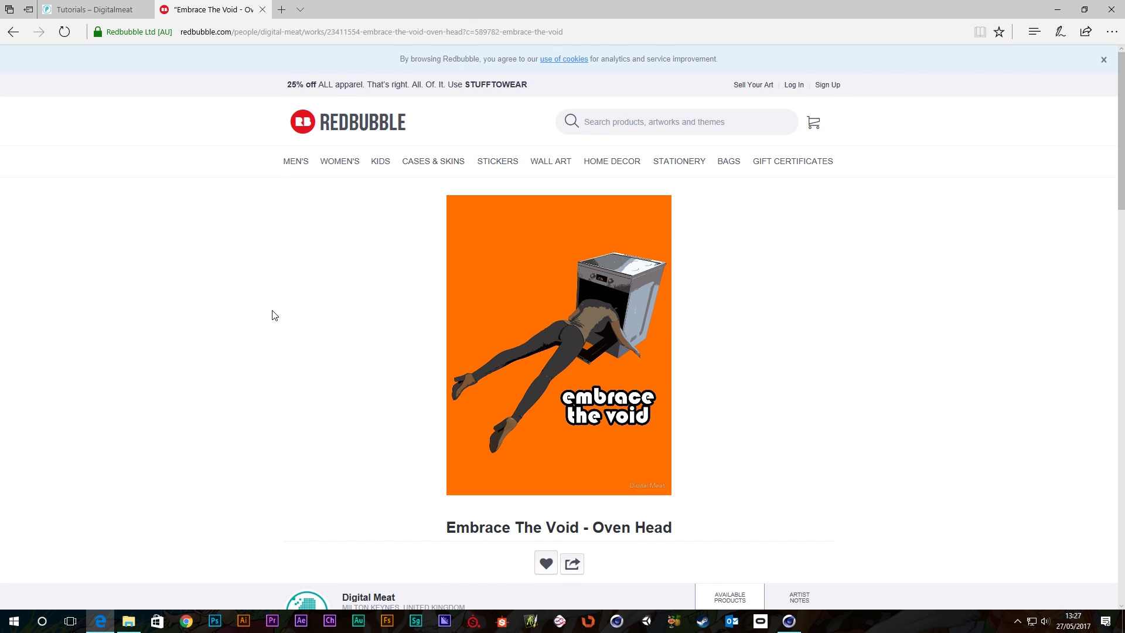
scroll(272, 317, down, 12)
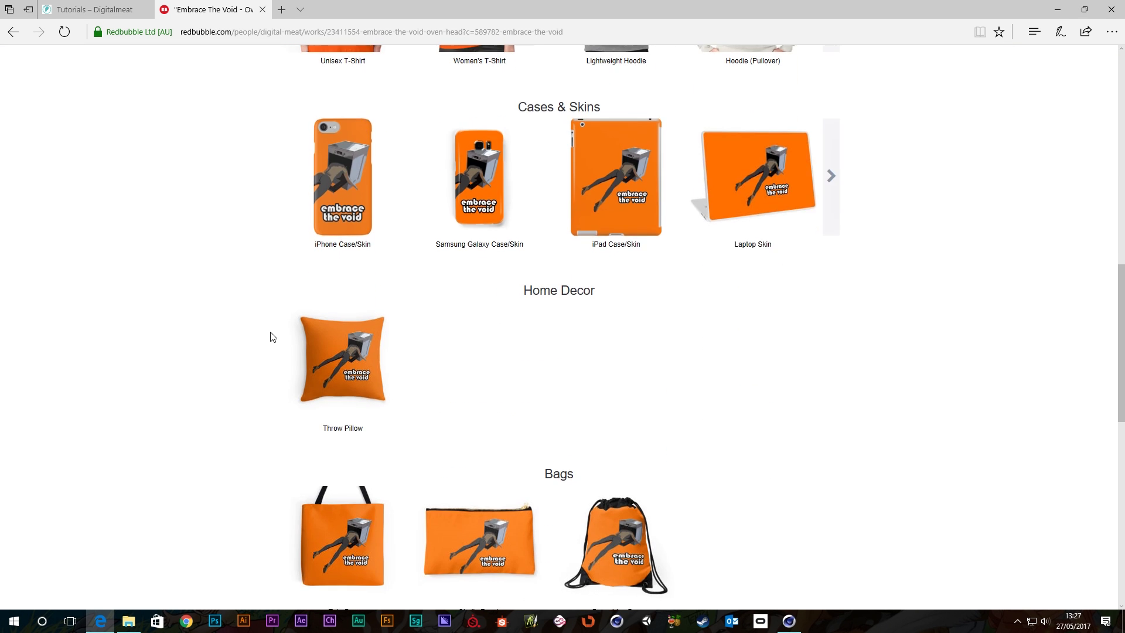
scroll(286, 297, down, 3)
scroll(667, 334, up, 15)
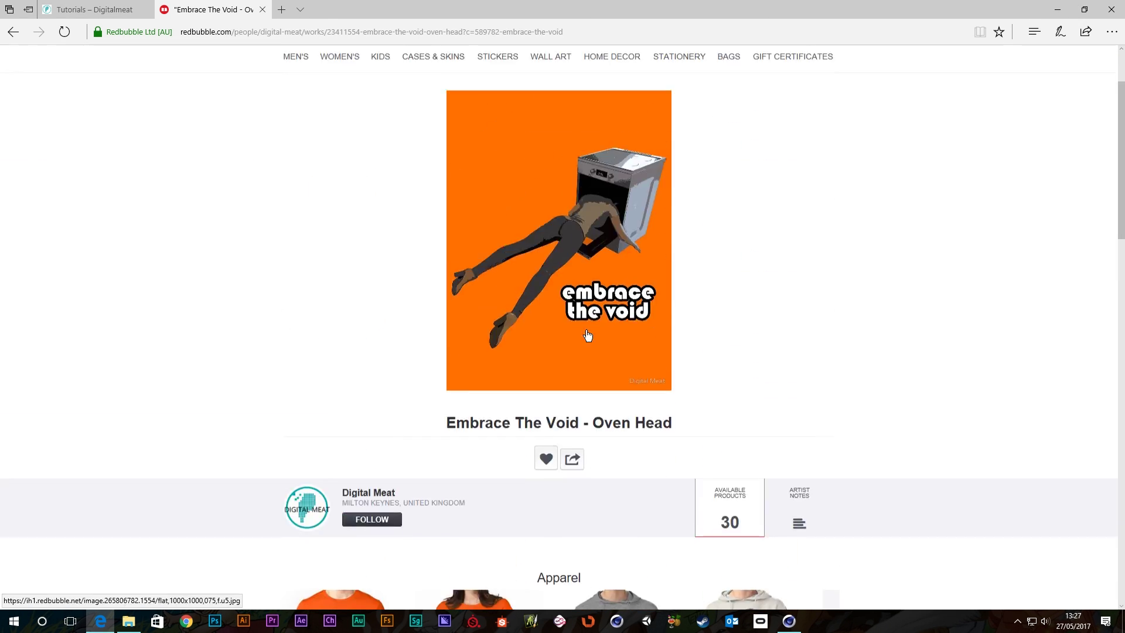